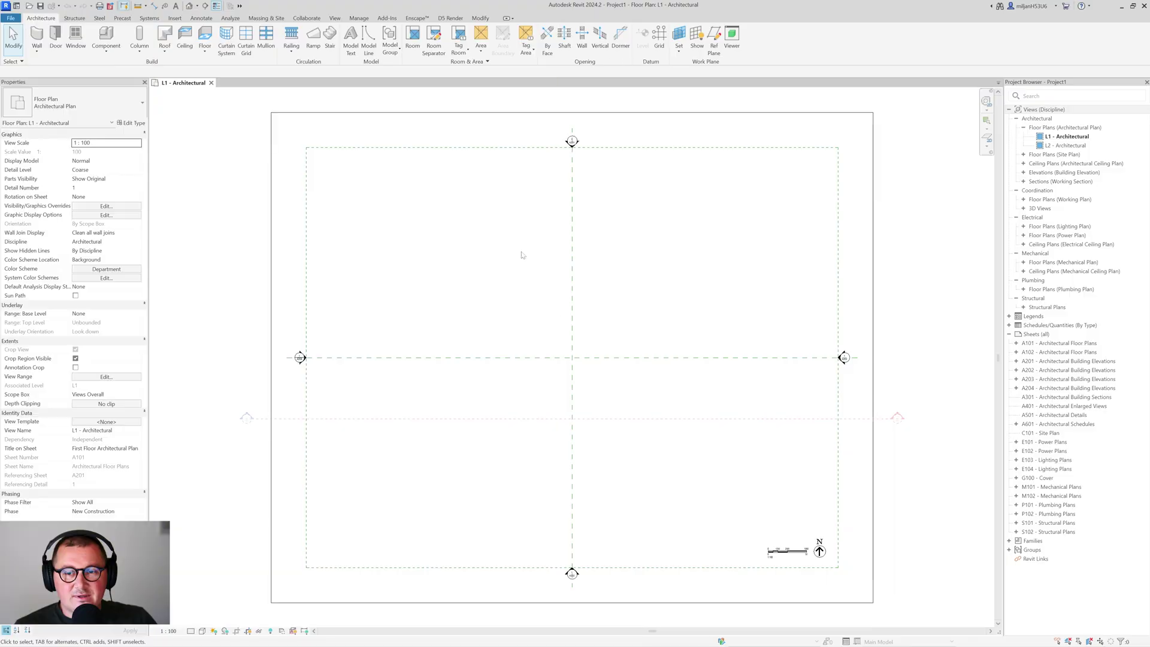
Start a wall aligned to Finish Face: Interior with its top constraint up to level L2.
scroll(626, 410, "up", 3)
middle_click_drag(626, 411, 422, 349)
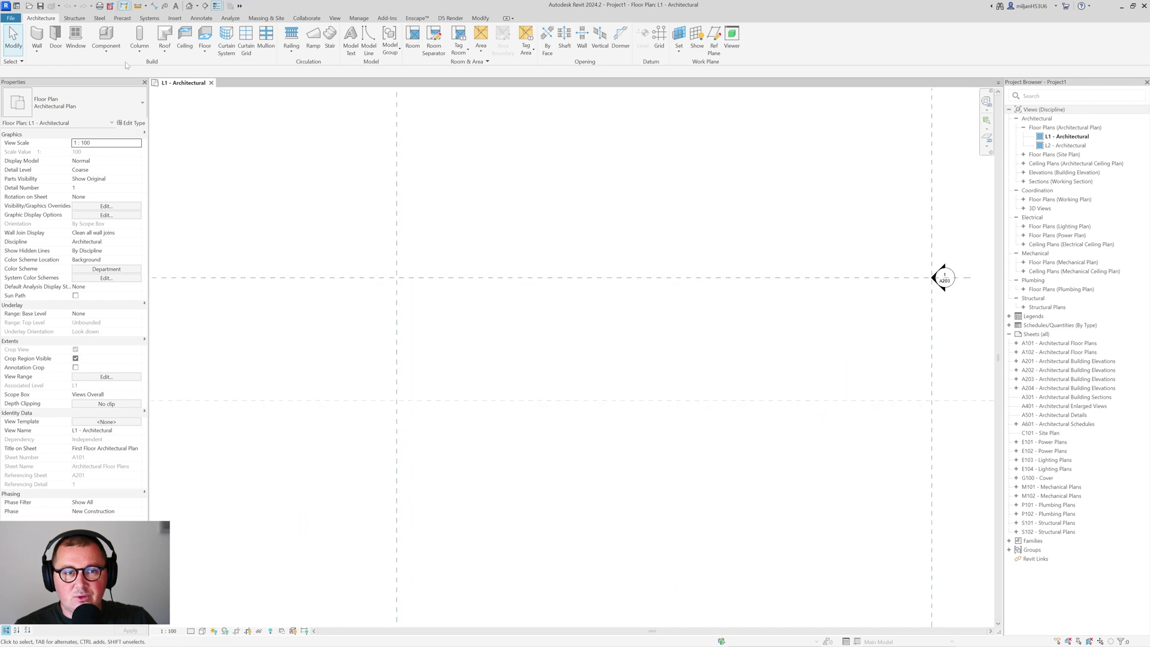
left_click(36, 36)
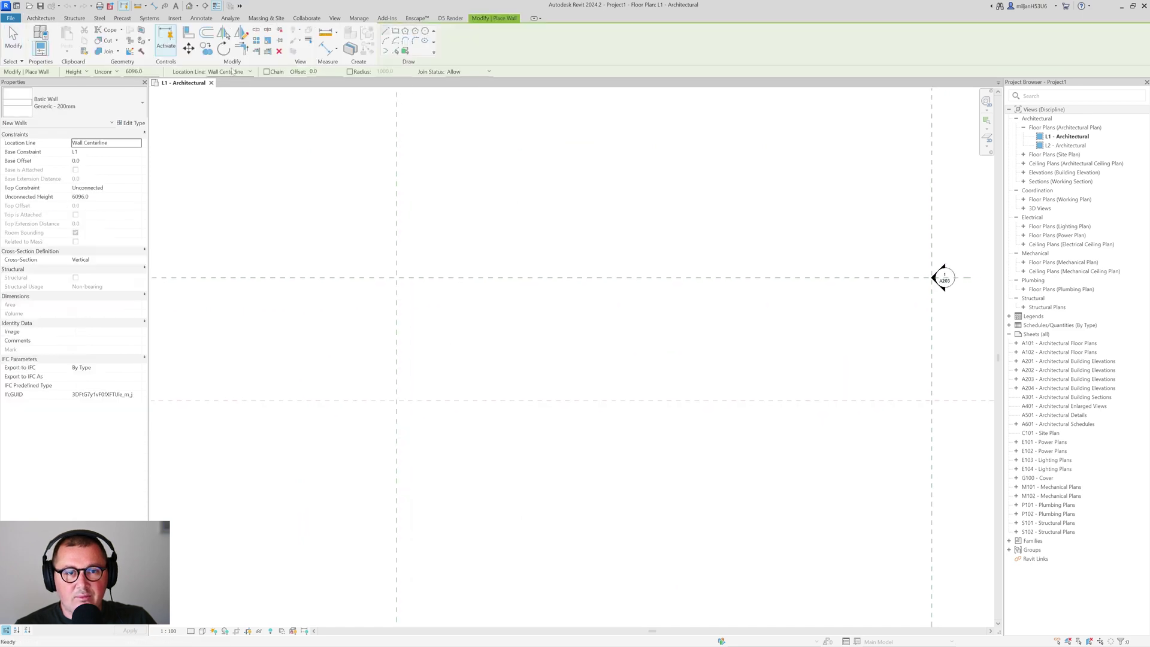
left_click(233, 71)
left_click(230, 103)
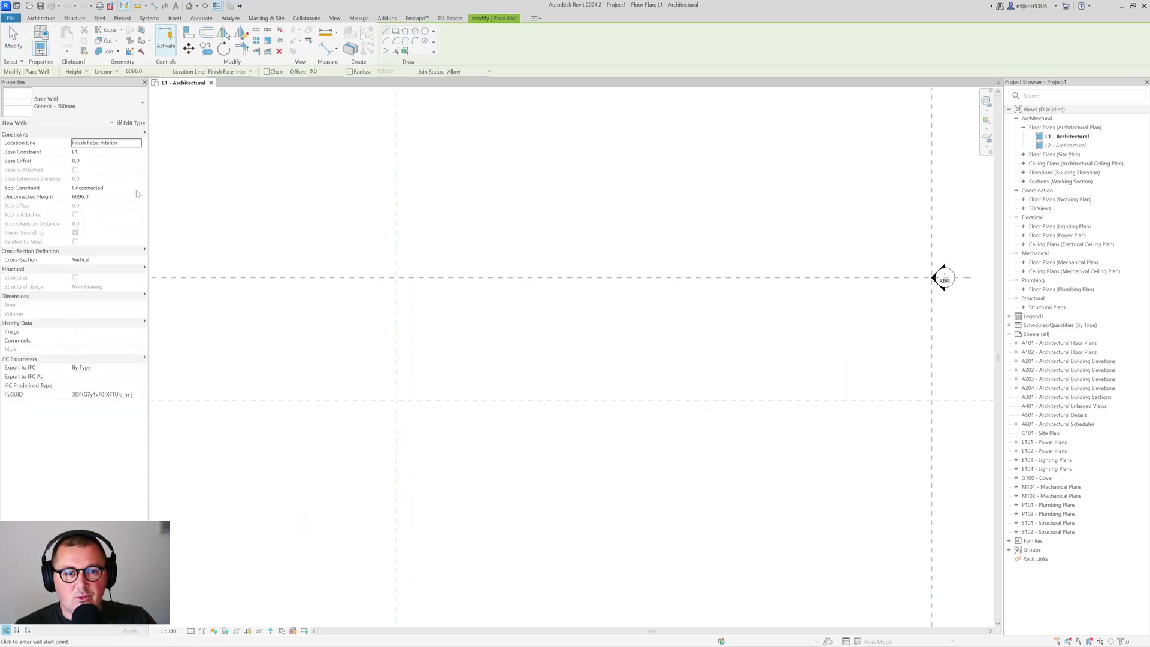
left_click(139, 189)
left_click(114, 212)
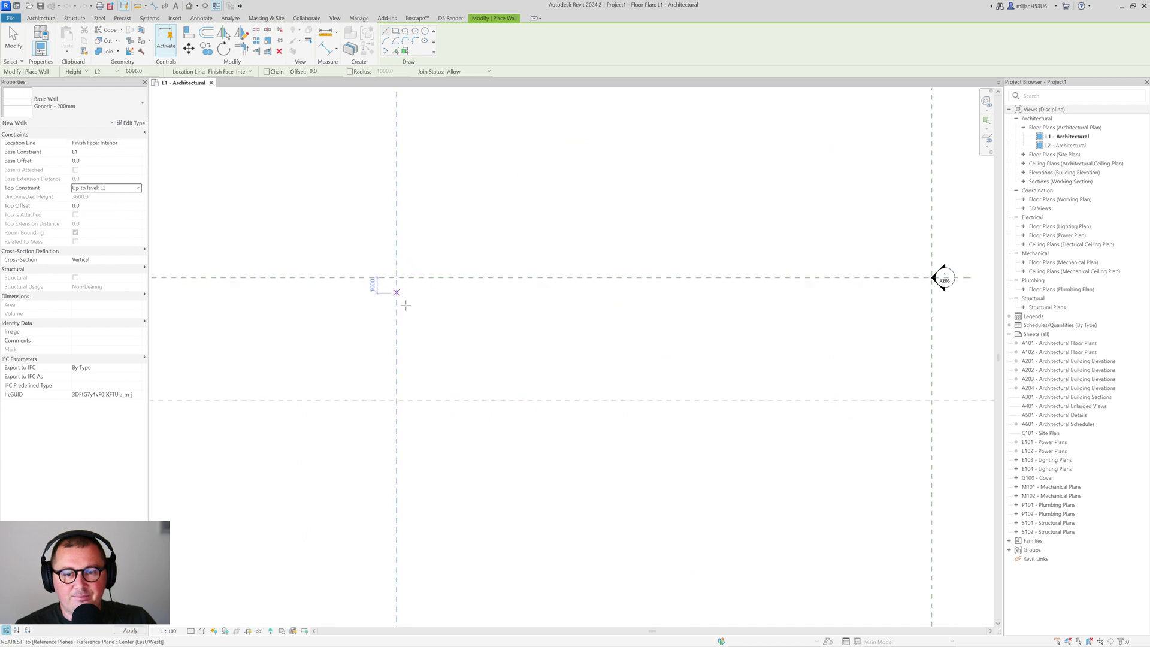
Draw a 5000 wall from the reference plane crossing and a second wall at right angles.
left_click(397, 278)
left_click(395, 352)
scroll(599, 262, "up", 2)
left_click(384, 279)
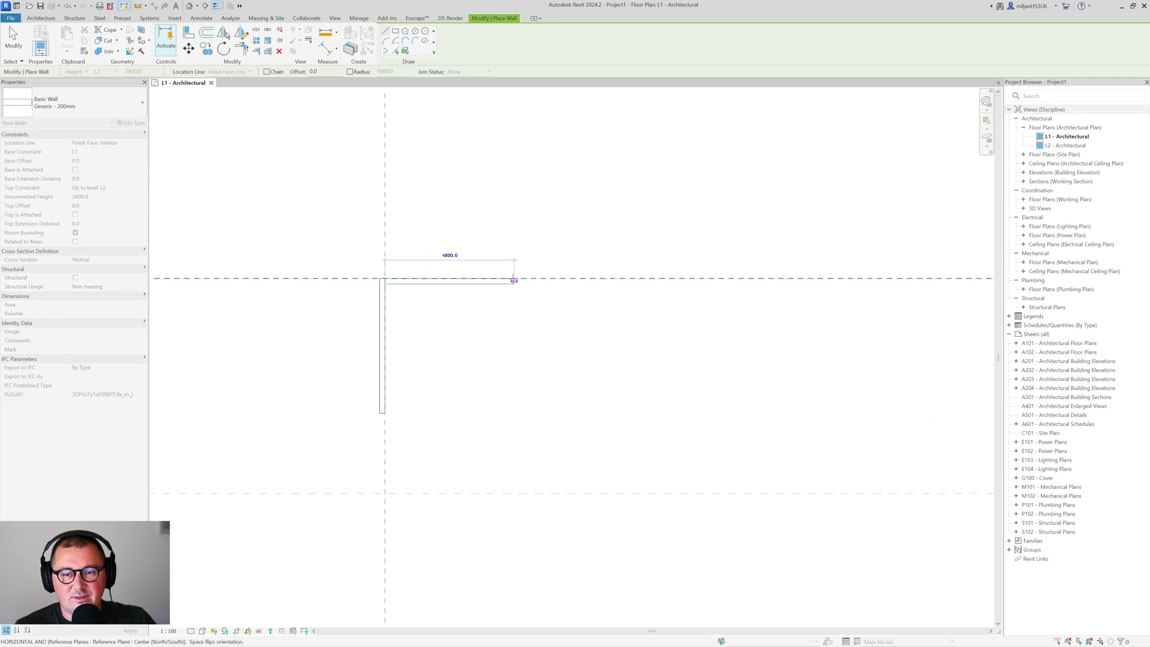
left_click(514, 276)
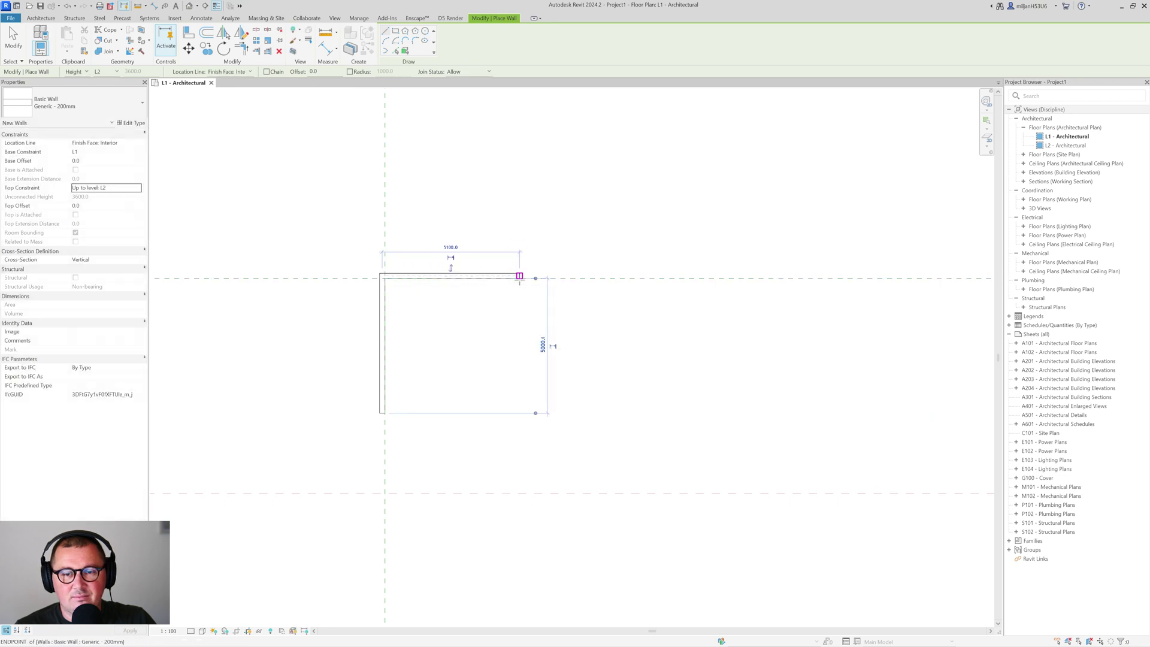
left_click(189, 6)
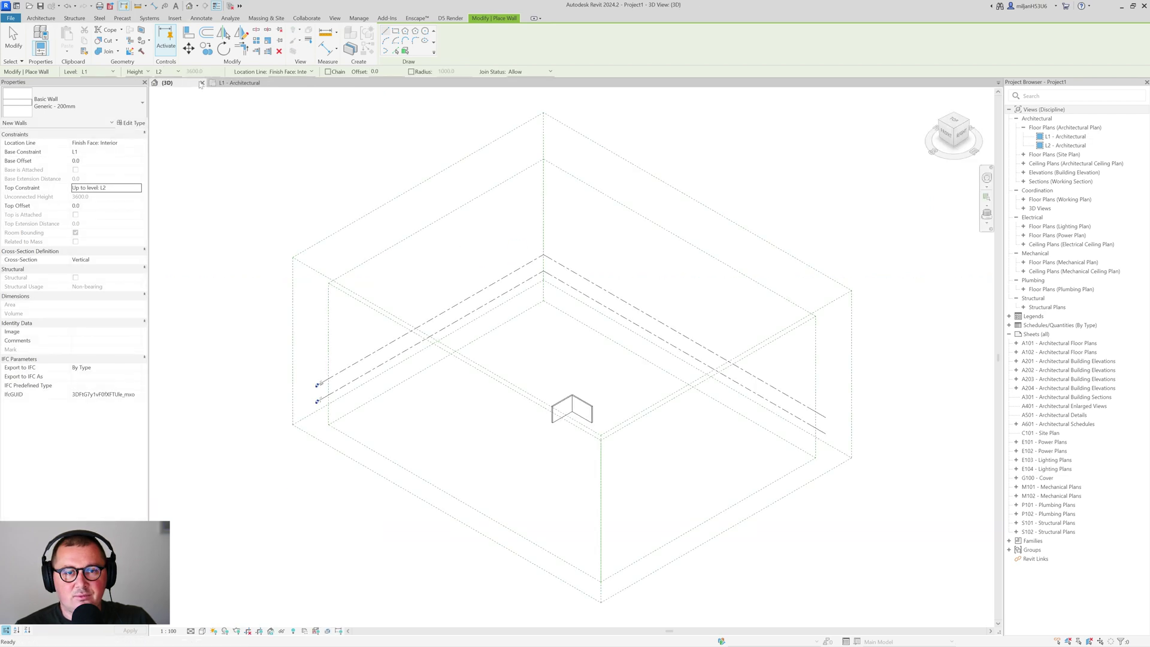
Hide the dashed level and reference-plane lines in the 3D view, leaving only the two-wall corner.
left_click_drag(230, 82, 168, 82)
scroll(608, 454, "up", 5)
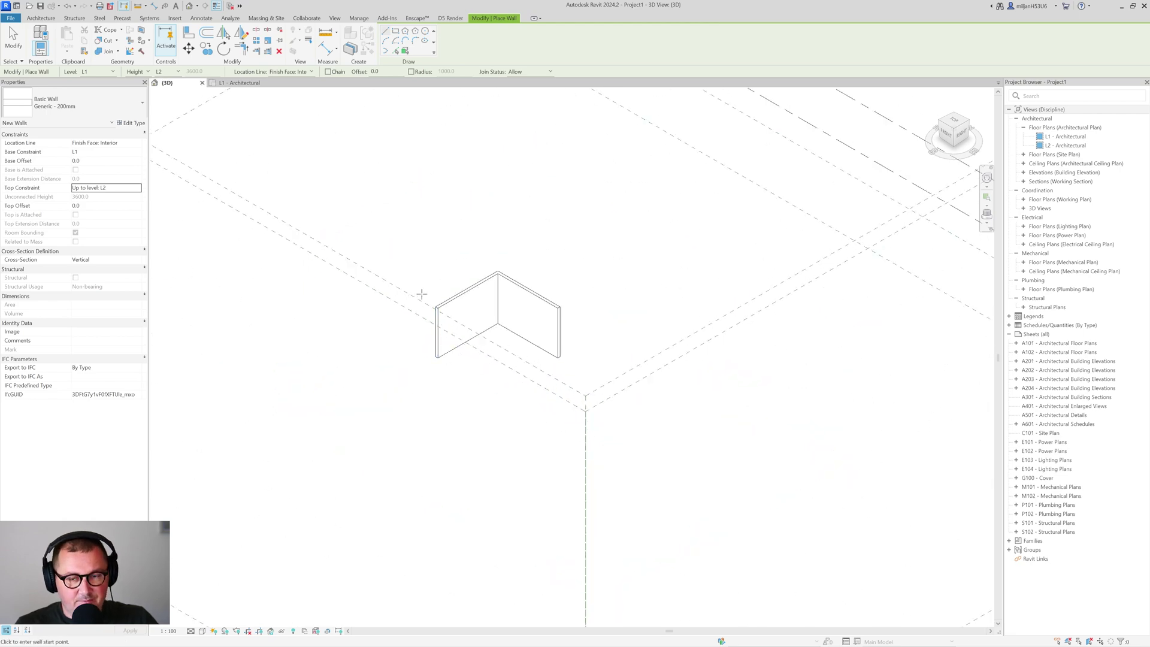
key("Escape")
key("Escape")
key("v")
key("v")
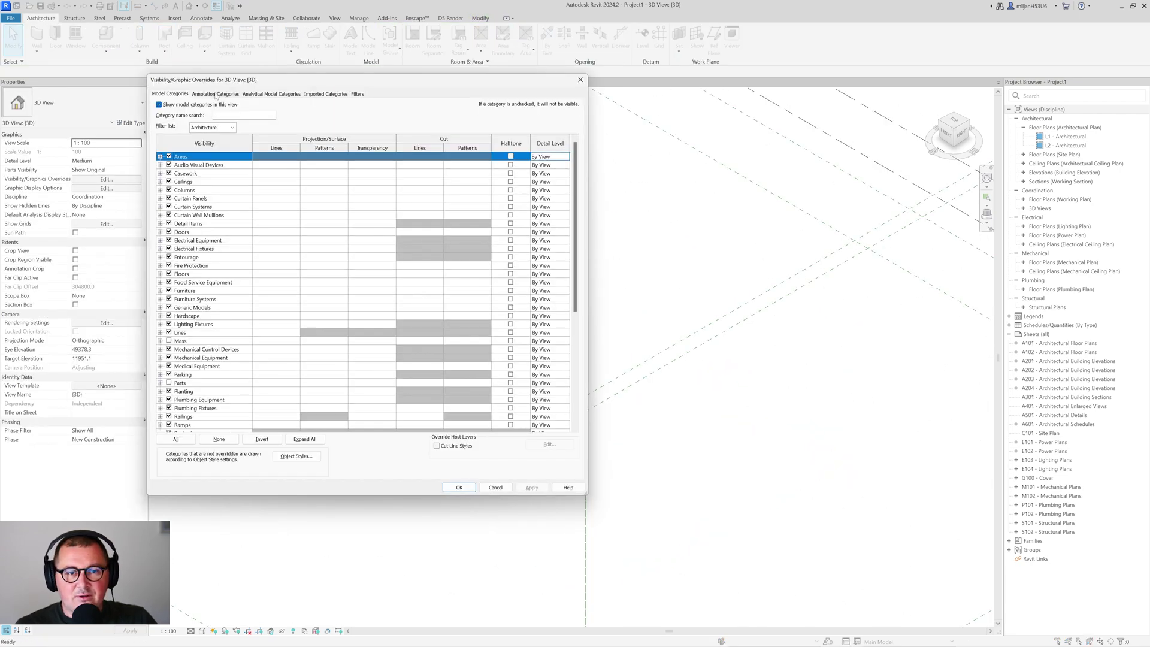
scroll(359, 288, "down", 5)
left_click(459, 487)
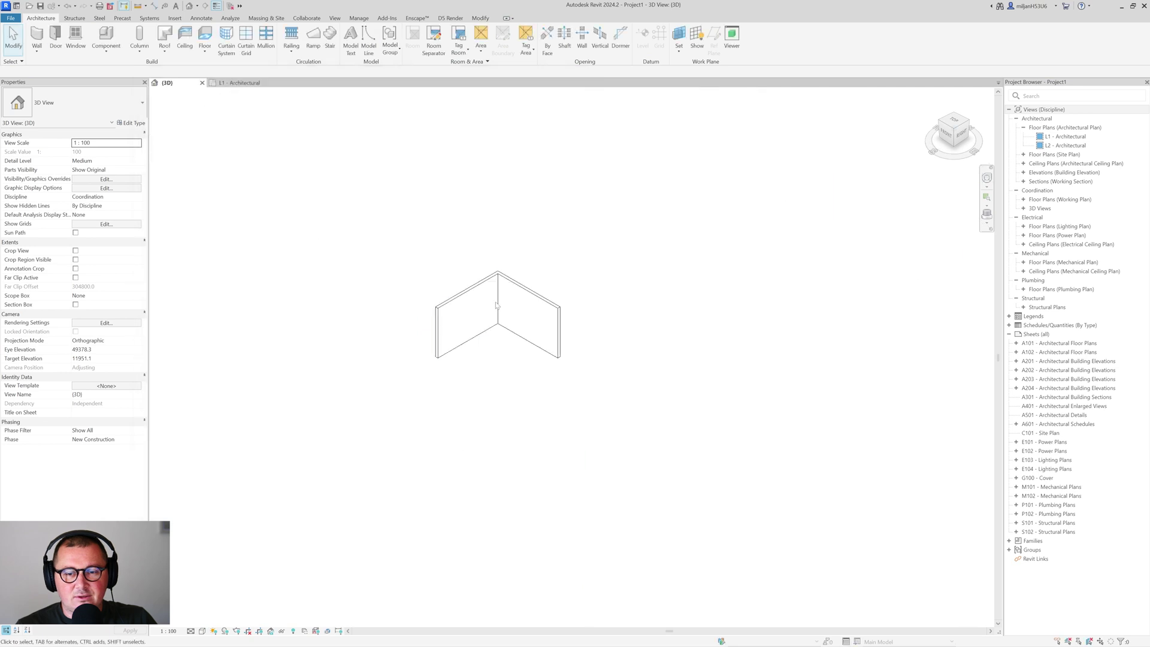
scroll(521, 269, "up", 3)
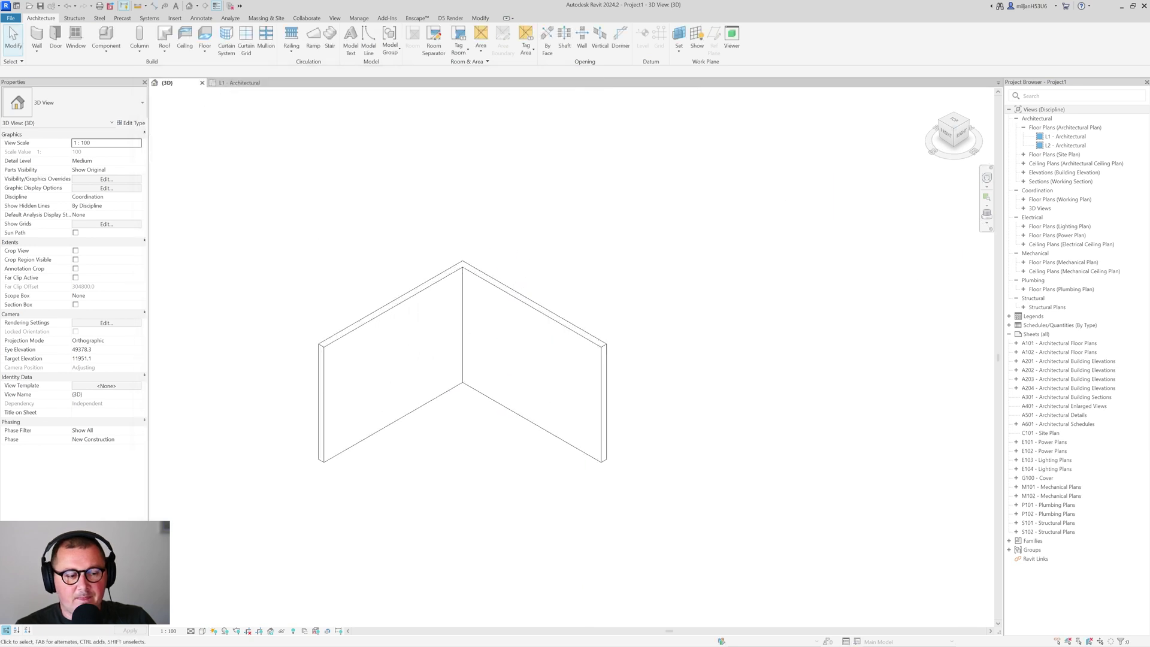
key("alt+Tab")
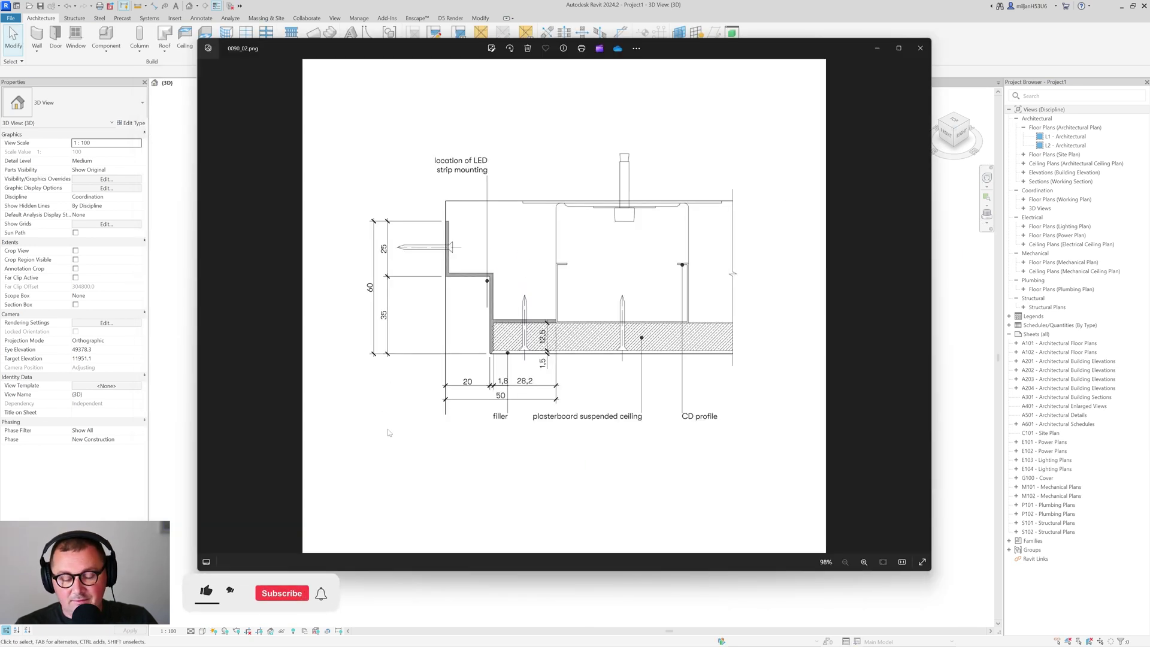
key("Print")
left_click_drag(329, 109, 807, 529)
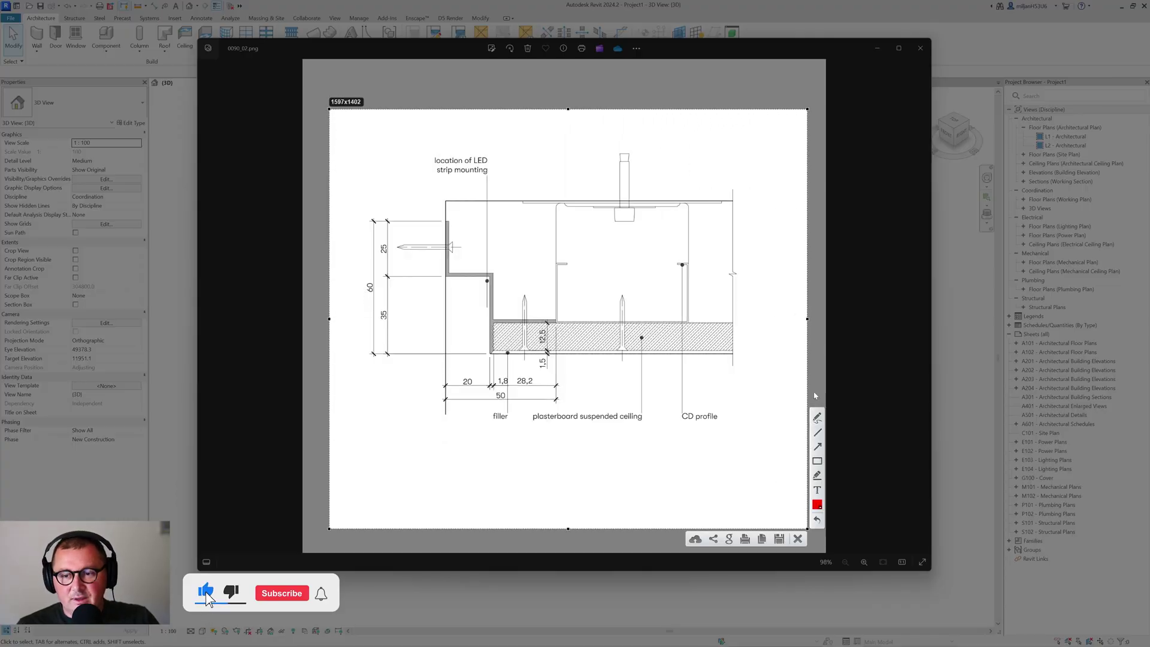
left_click(817, 416)
mouse_move(446, 223)
left_mouse_down()
mouse_move(449, 279)
mouse_move(492, 278)
mouse_move(491, 352)
mouse_move(508, 327)
mouse_move(495, 328)
left_mouse_up()
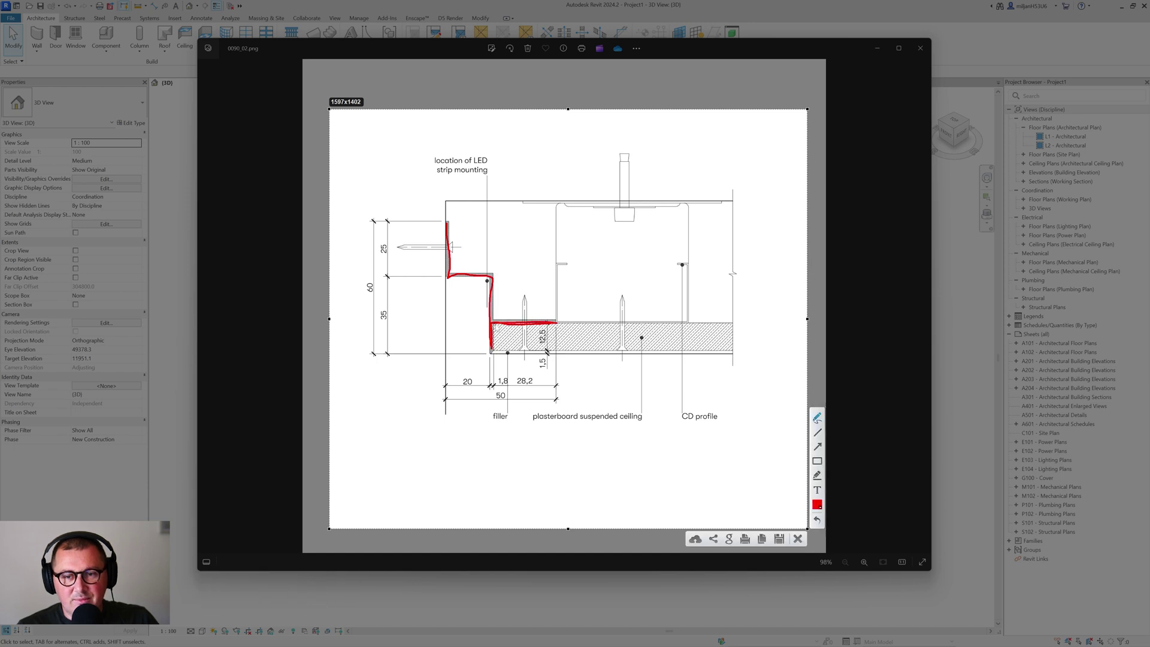
left_click(798, 539)
key("Escape")
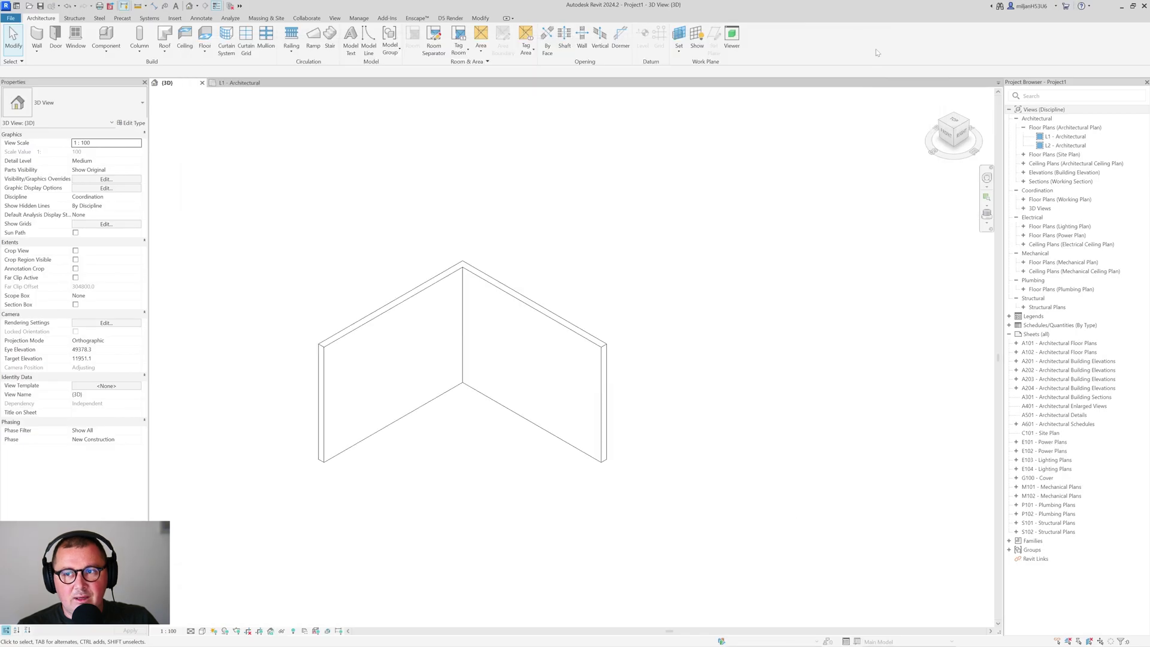
Create a new family from Metric Profile.rft and bring up the ceiling detail drawing.
left_click(11, 18)
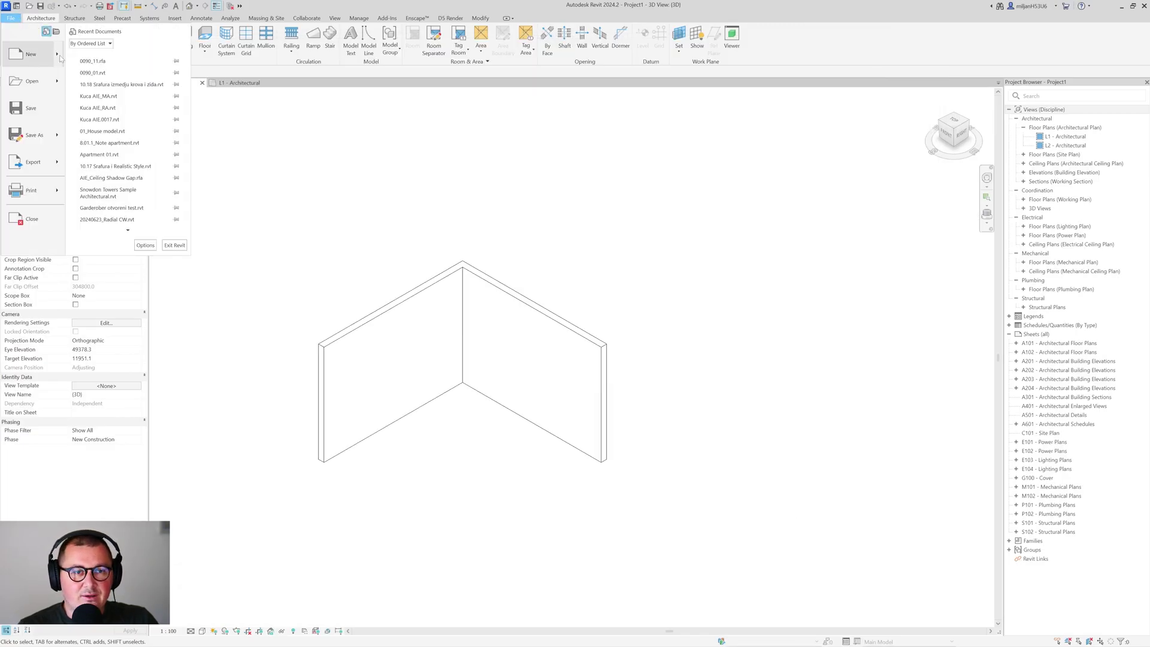
mouse_move(60, 55)
left_click(88, 83)
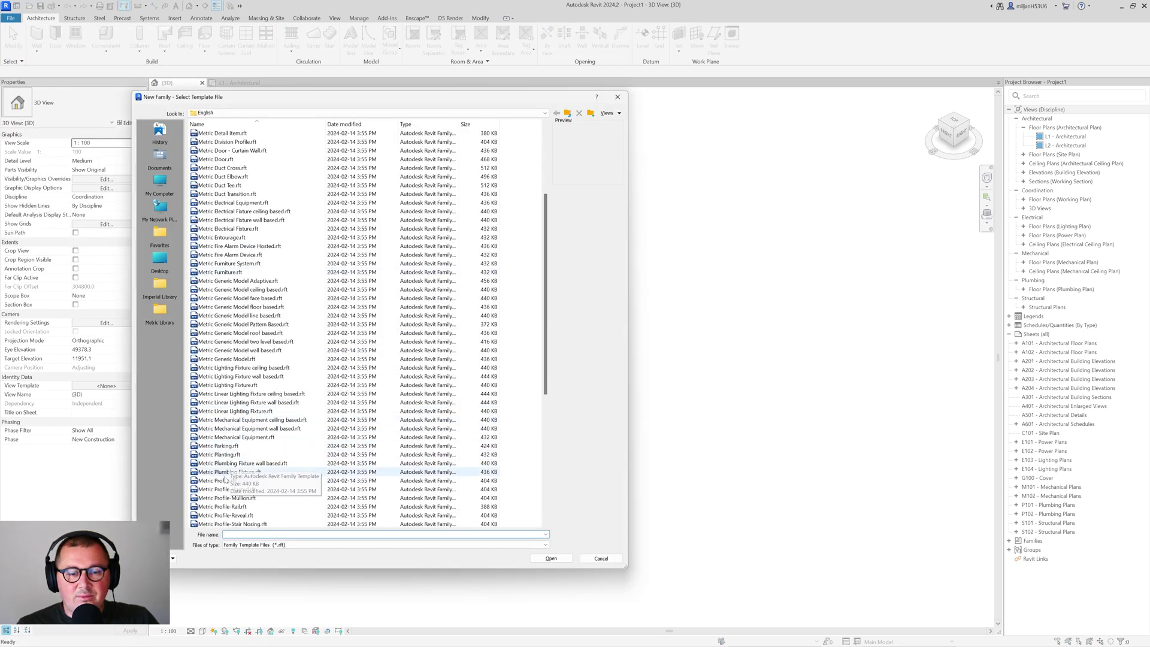
left_click(220, 481)
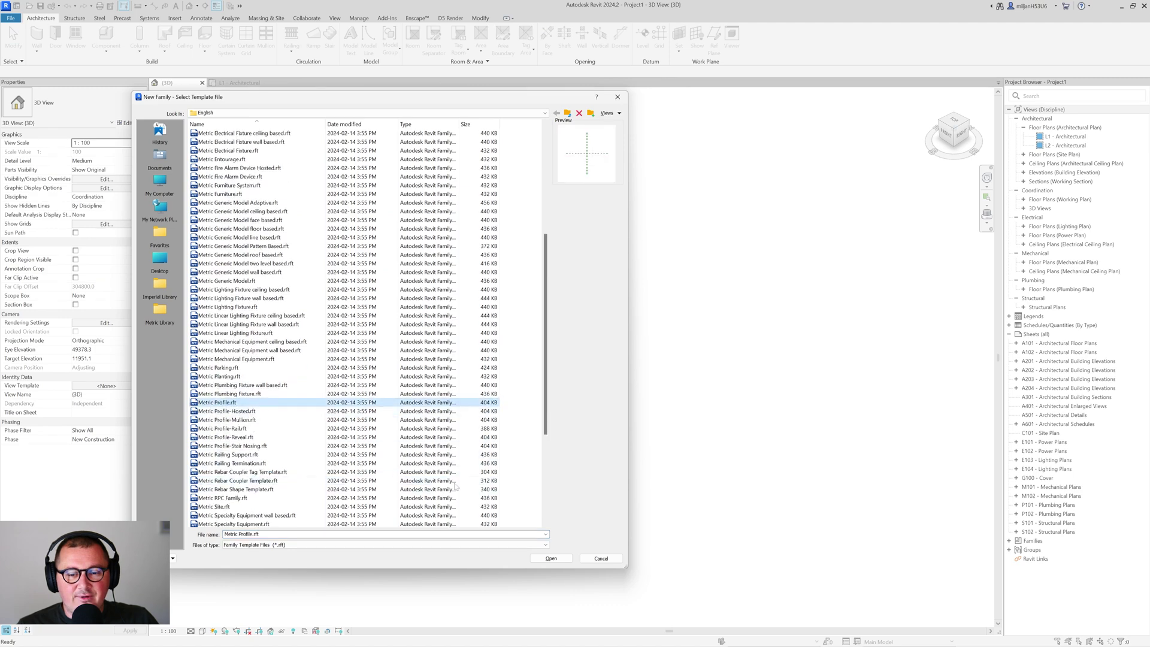
left_click(551, 558)
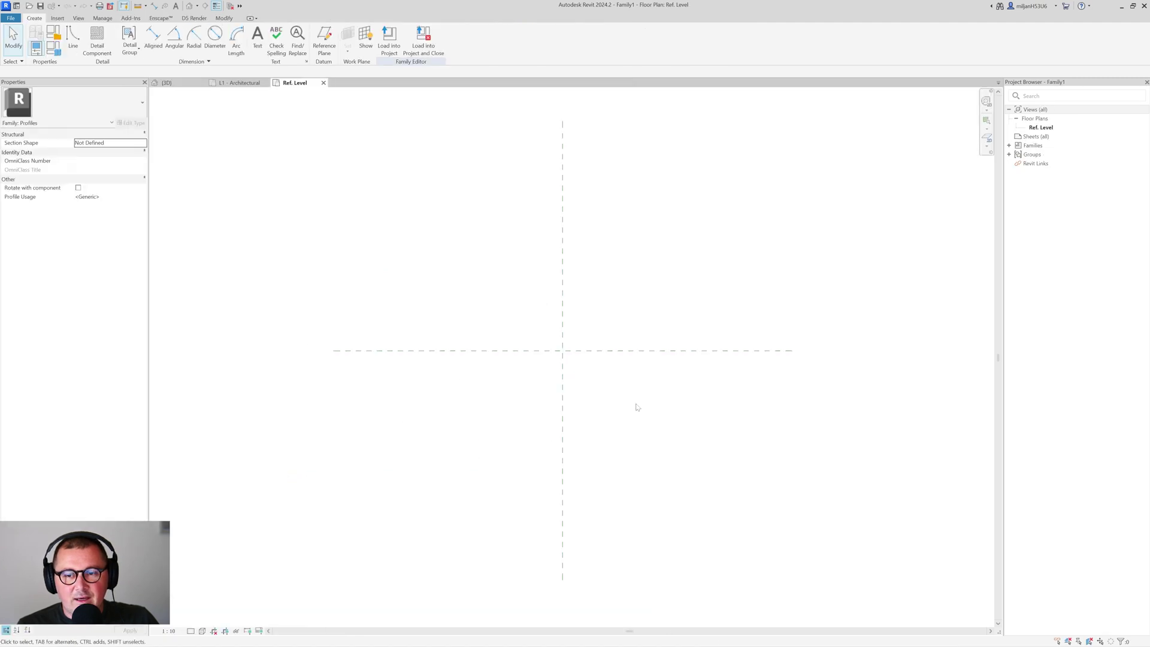
middle_click_drag(607, 344, 591, 388)
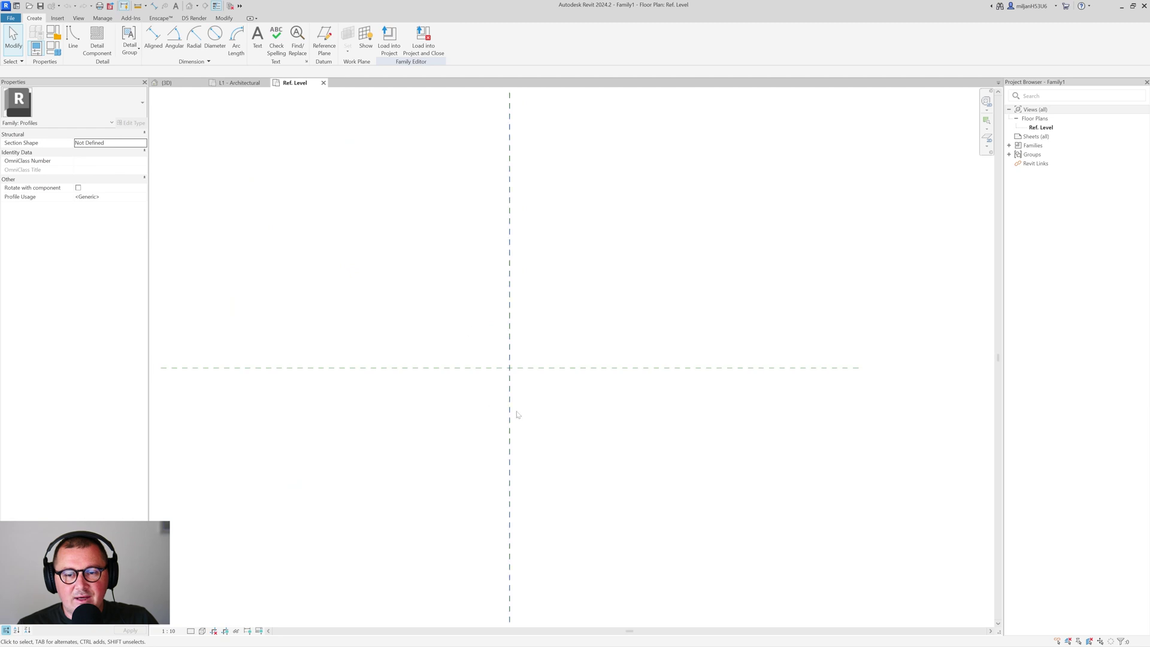
key("alt+Tab")
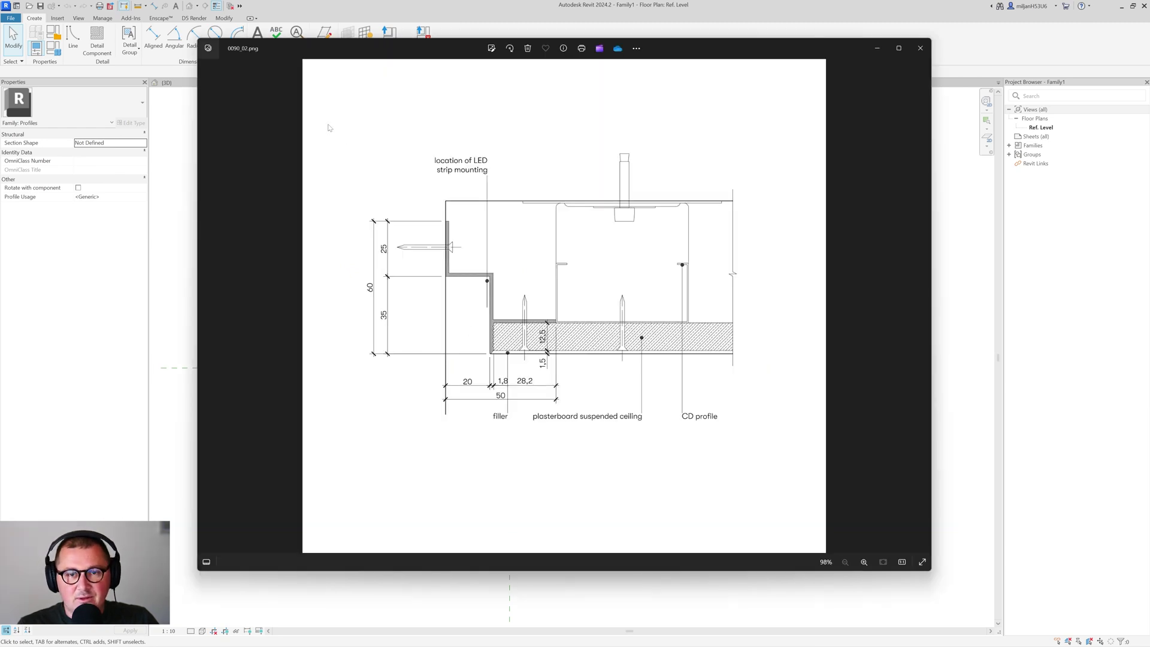
Sketch red markup lines and a circle over the ceiling detail in Lightshot, then discard the capture.
key("Print")
left_click_drag(324, 112, 828, 494)
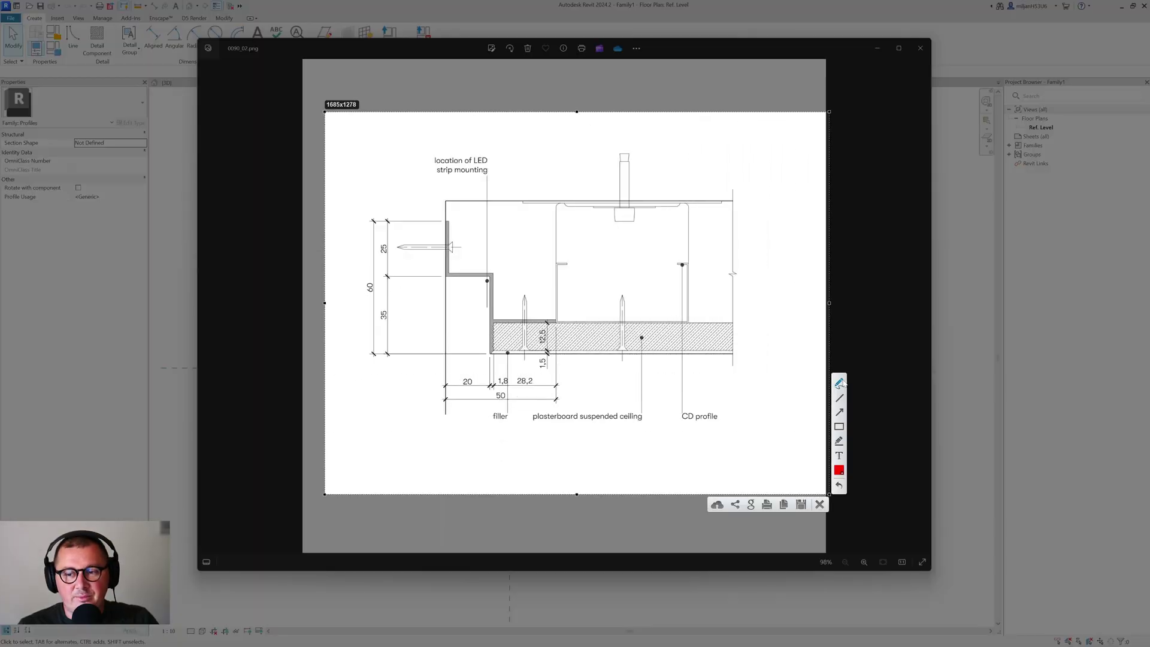
left_click_drag(368, 353, 742, 358)
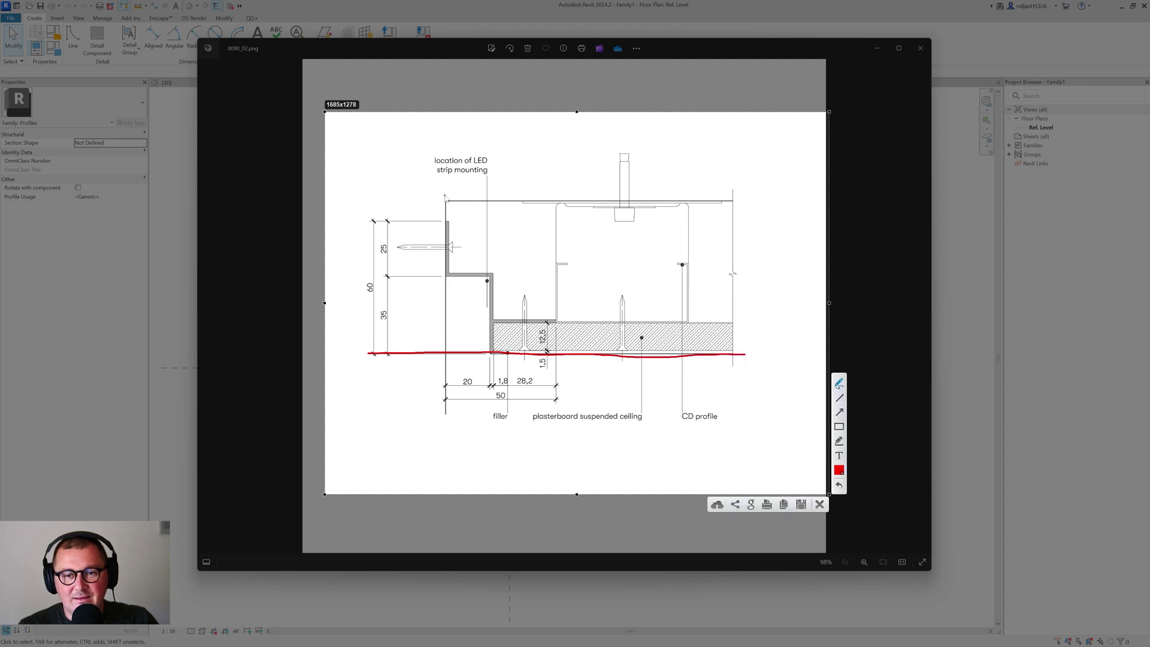
left_click_drag(445, 195, 448, 461)
mouse_move(457, 347)
left_mouse_down()
mouse_move(434, 363)
mouse_move(453, 374)
mouse_move(458, 352)
mouse_move(445, 338)
mouse_move(454, 342)
mouse_move(431, 353)
mouse_move(447, 375)
mouse_move(462, 343)
mouse_move(403, 359)
left_mouse_up()
left_click_drag(449, 324, 444, 327)
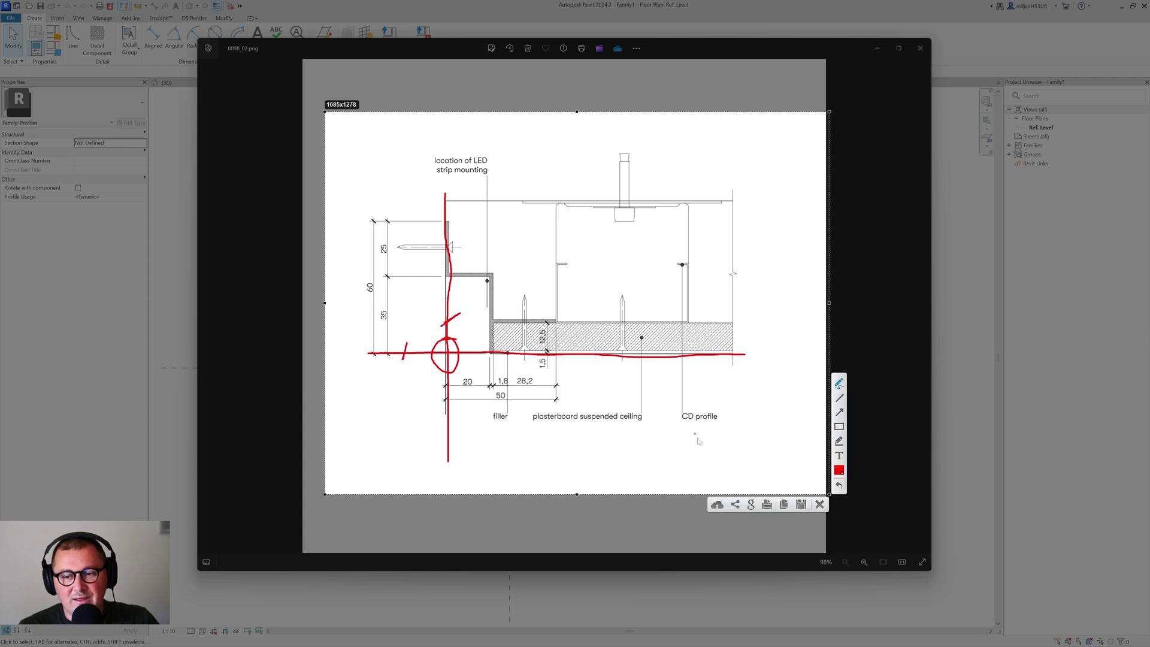
left_click(819, 504)
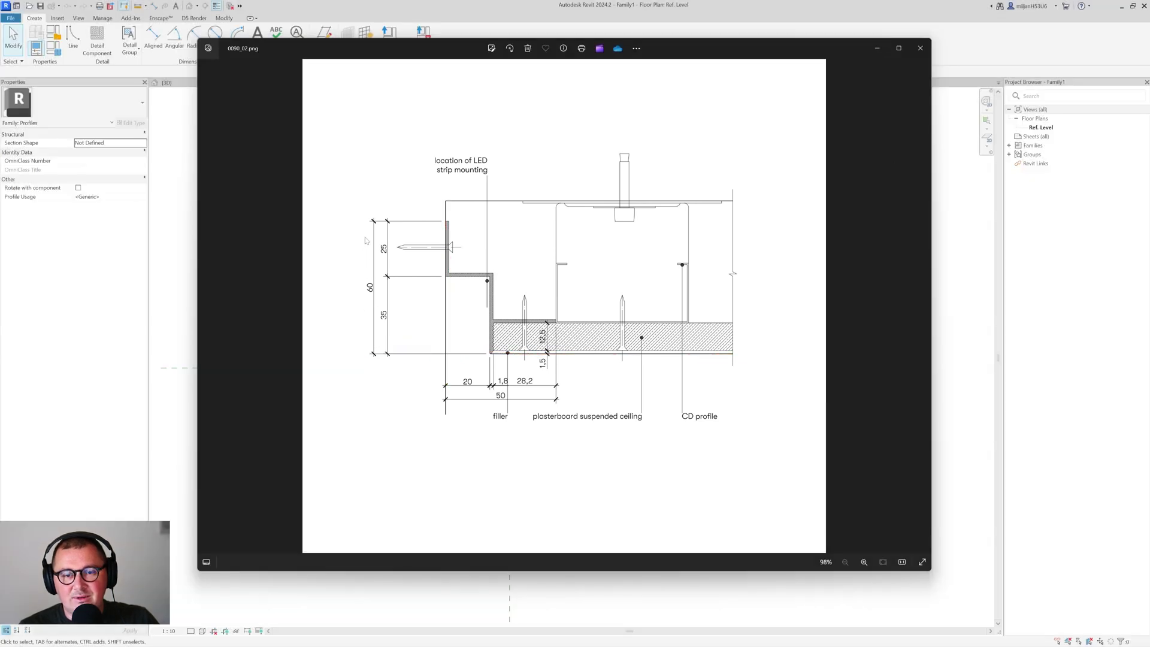
Close the drawing viewer and draw a vertical profile line in the family plan.
key("alt+F4")
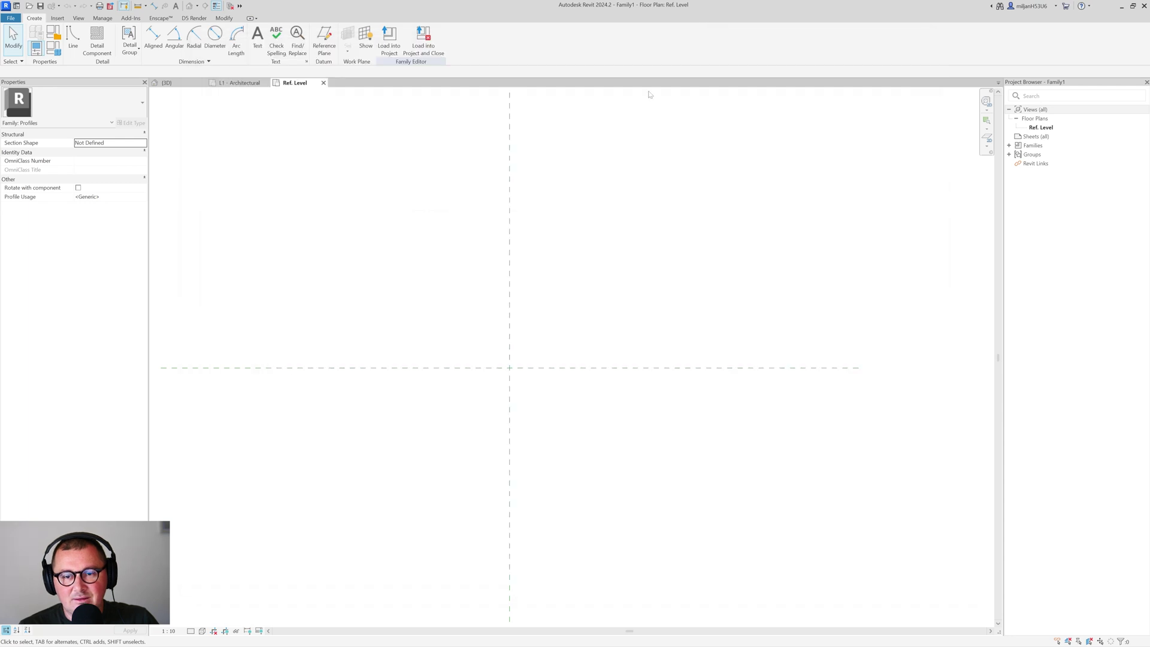
middle_click_drag(554, 387, 443, 398)
left_click(73, 36)
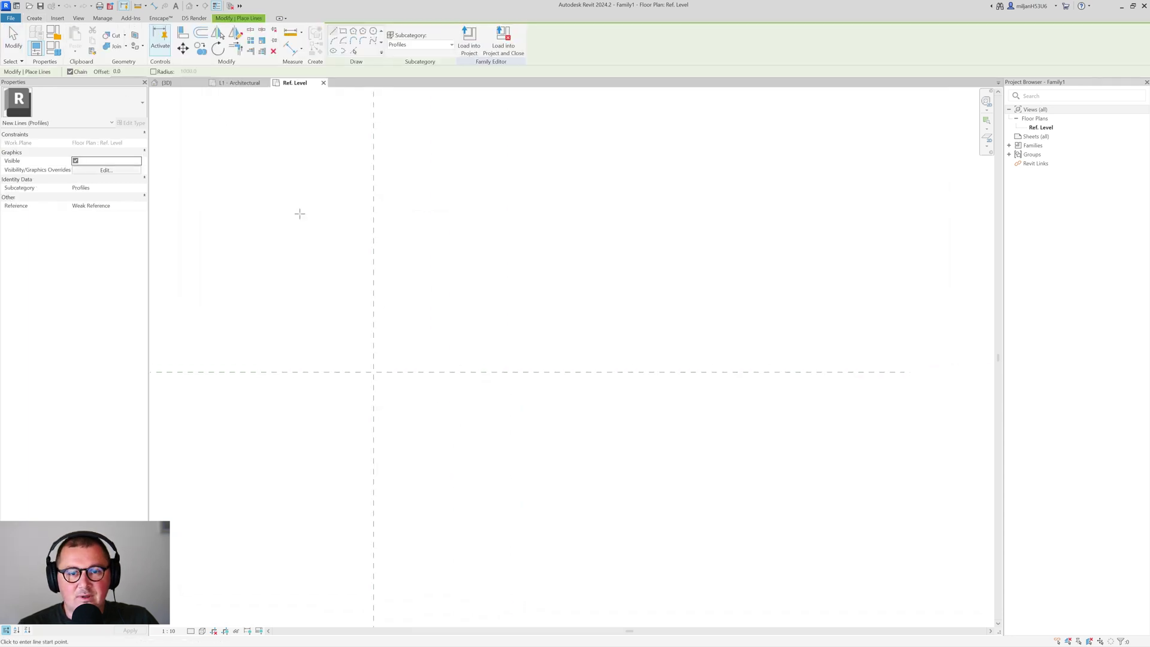
left_click(469, 371)
left_click(469, 93)
Pick lines with offset 60, creating the 60 and 50 offset lines from the reference planes.
left_click(353, 51)
double_click(91, 71)
type("60")
left_click(377, 365)
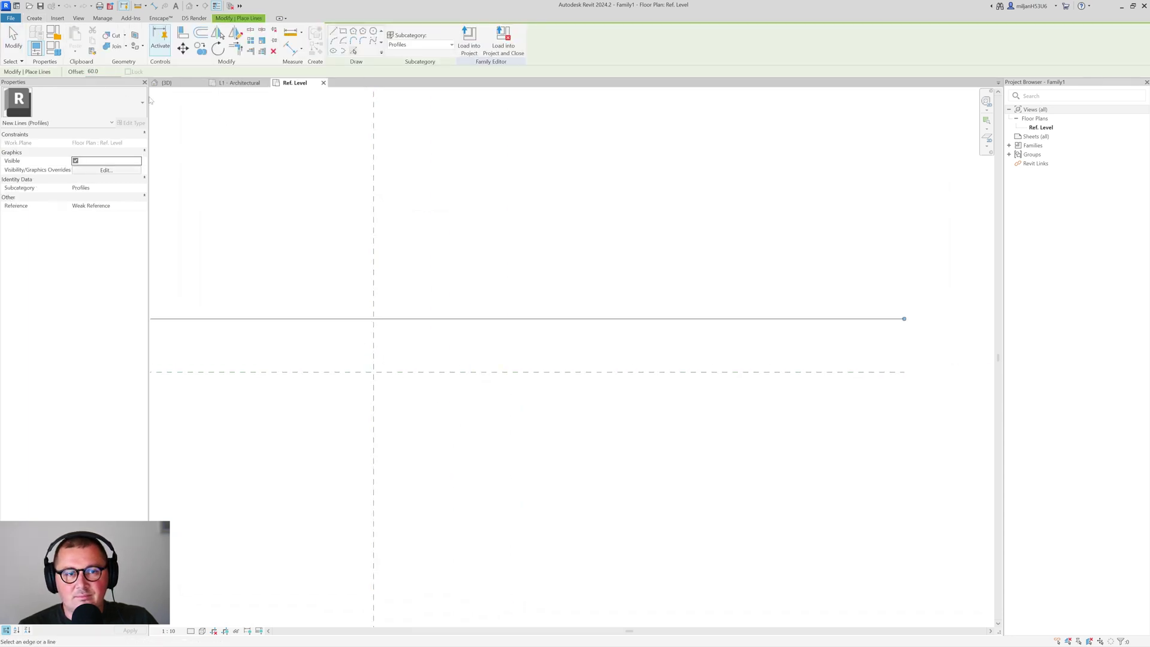
left_click(373, 307)
key("alt+Tab")
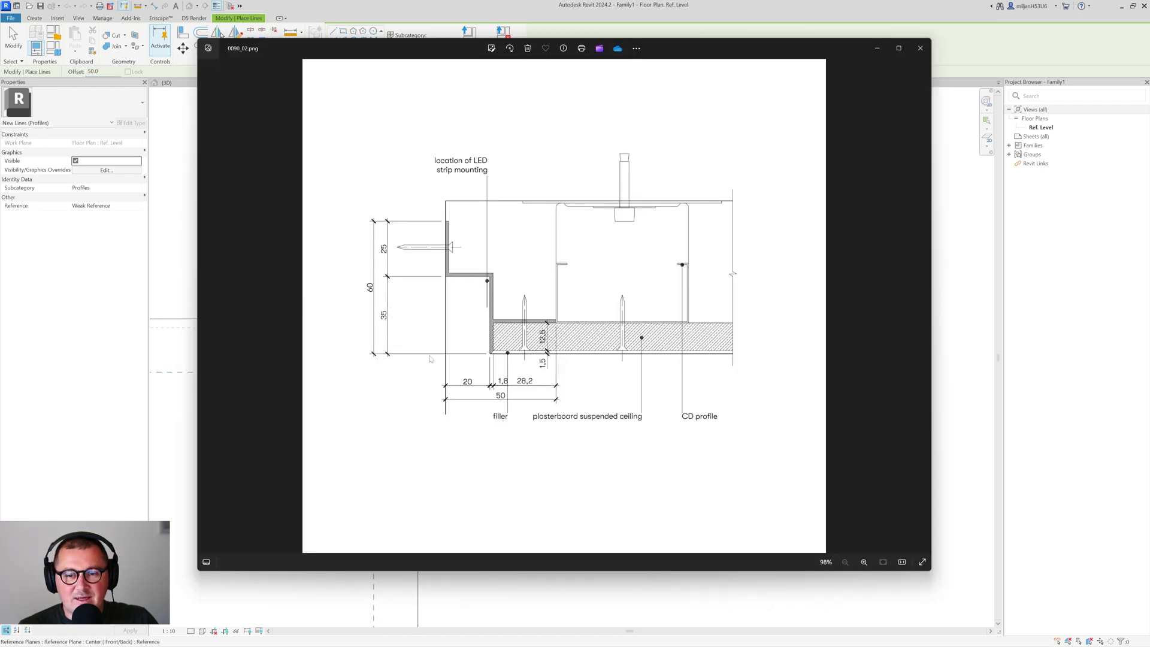
left_click(593, 18)
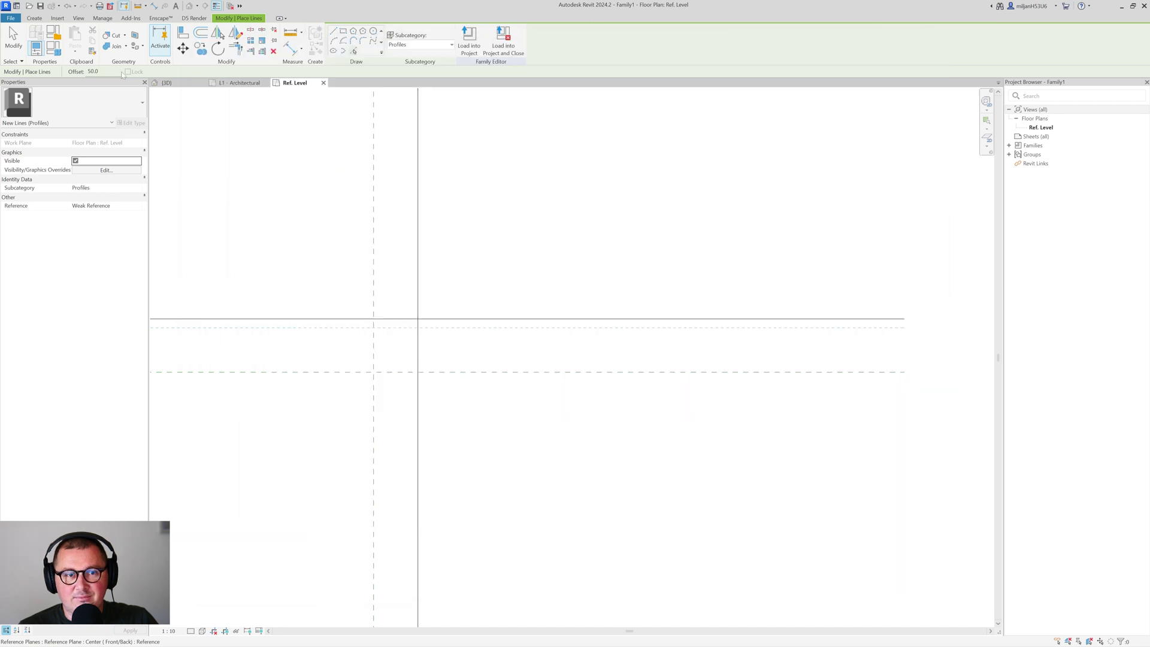
Create profile lines at offsets 35 and 20 from the reference planes.
double_click(91, 71)
type("35")
left_click(388, 372)
double_click(91, 71)
type("20")
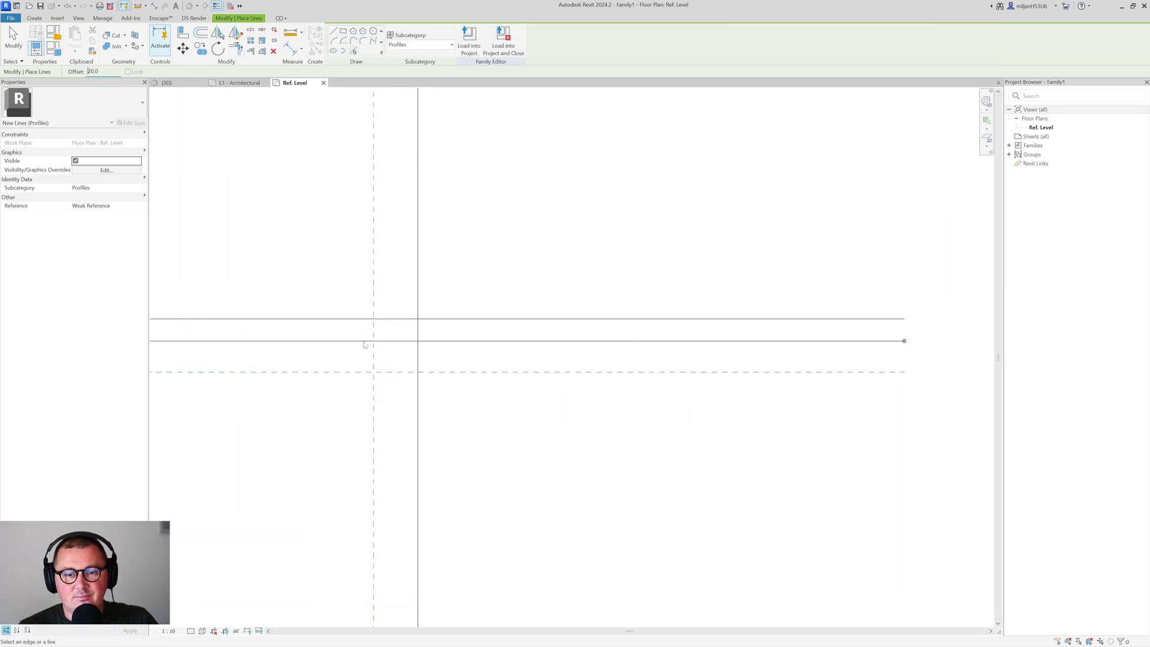
left_click(375, 367)
key("alt+Tab")
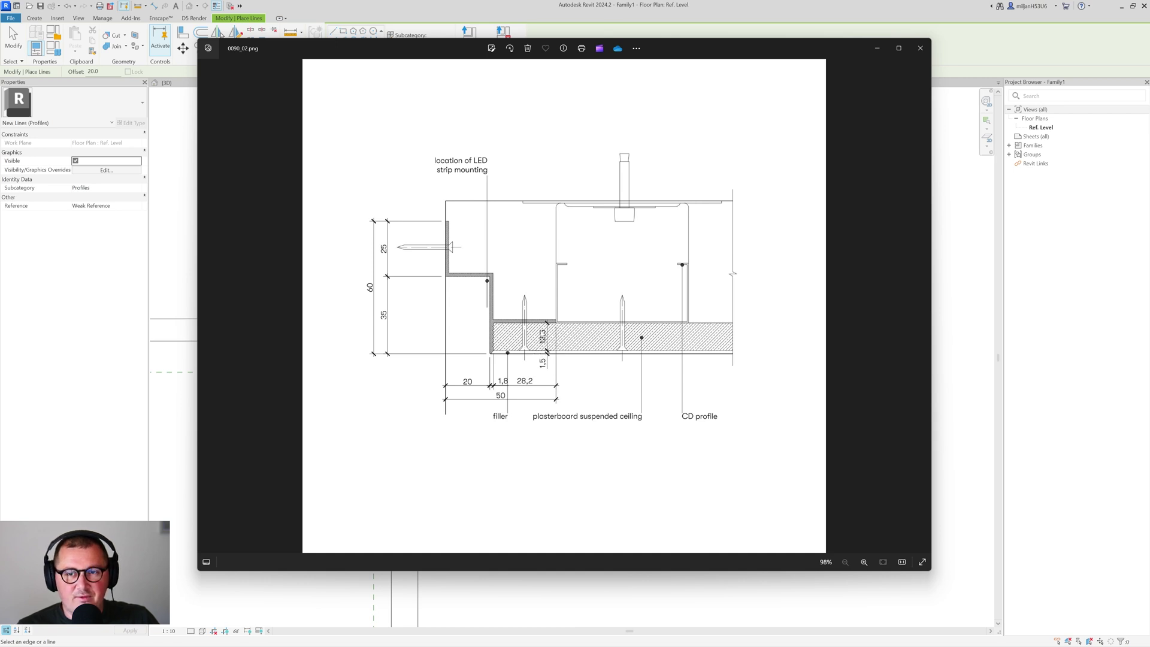
left_click(600, 17)
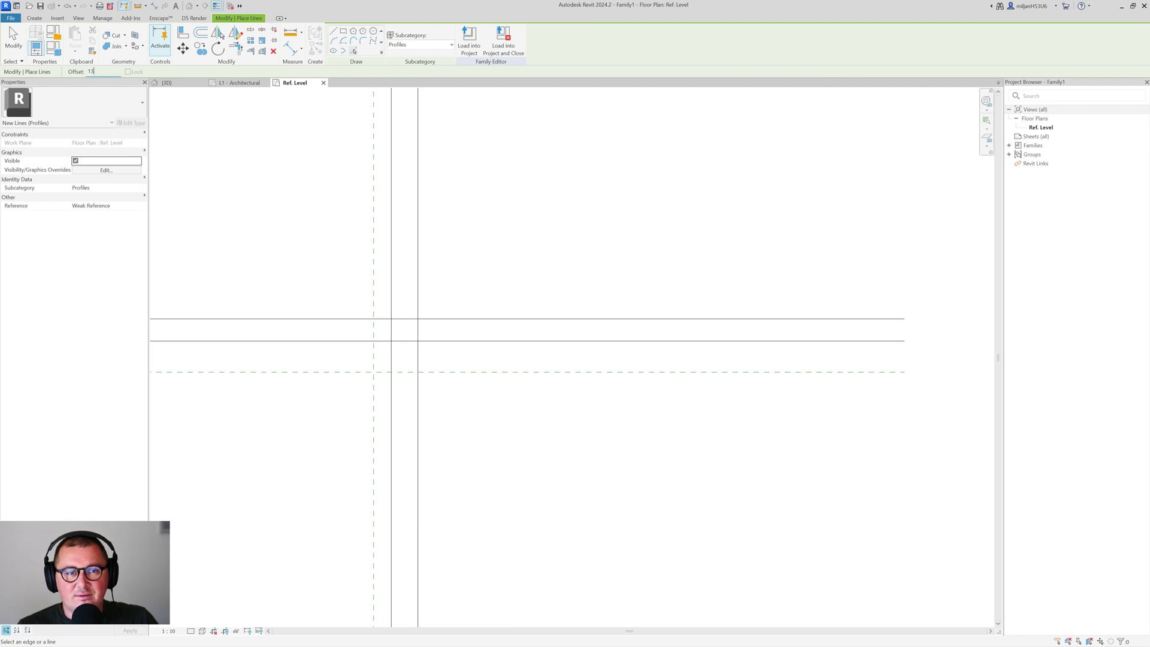
Add the 13 and 1.8 offset profile lines, checking against the detail drawing.
type("13")
left_click(455, 372)
scroll(449, 372, "up", 3)
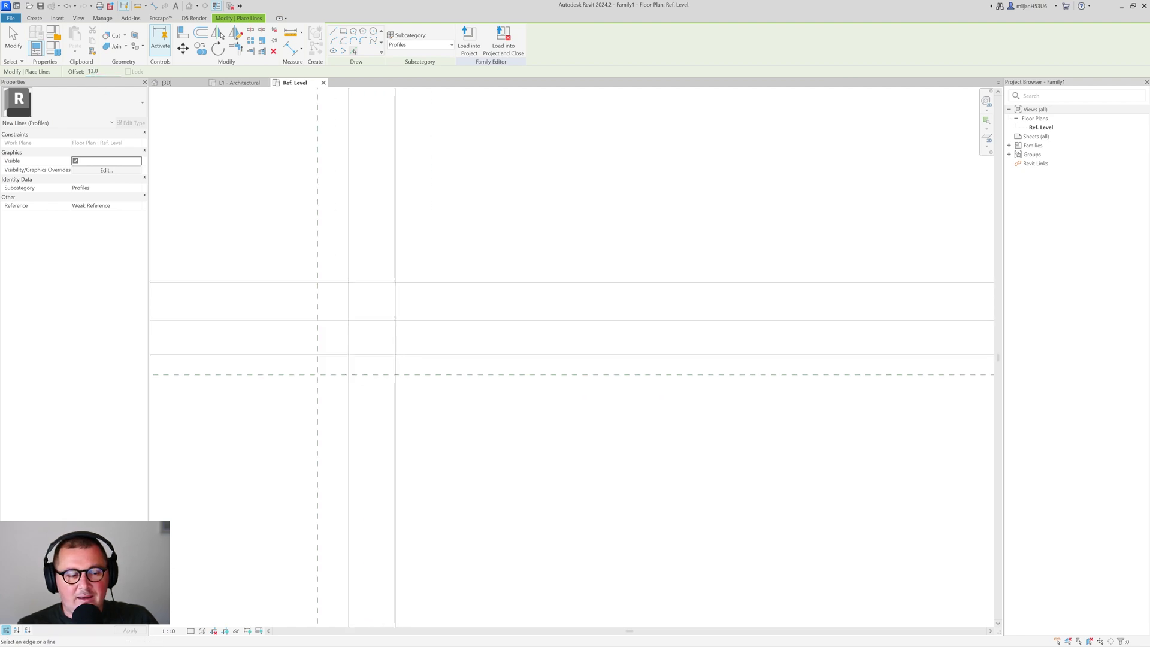
key("alt+Tab")
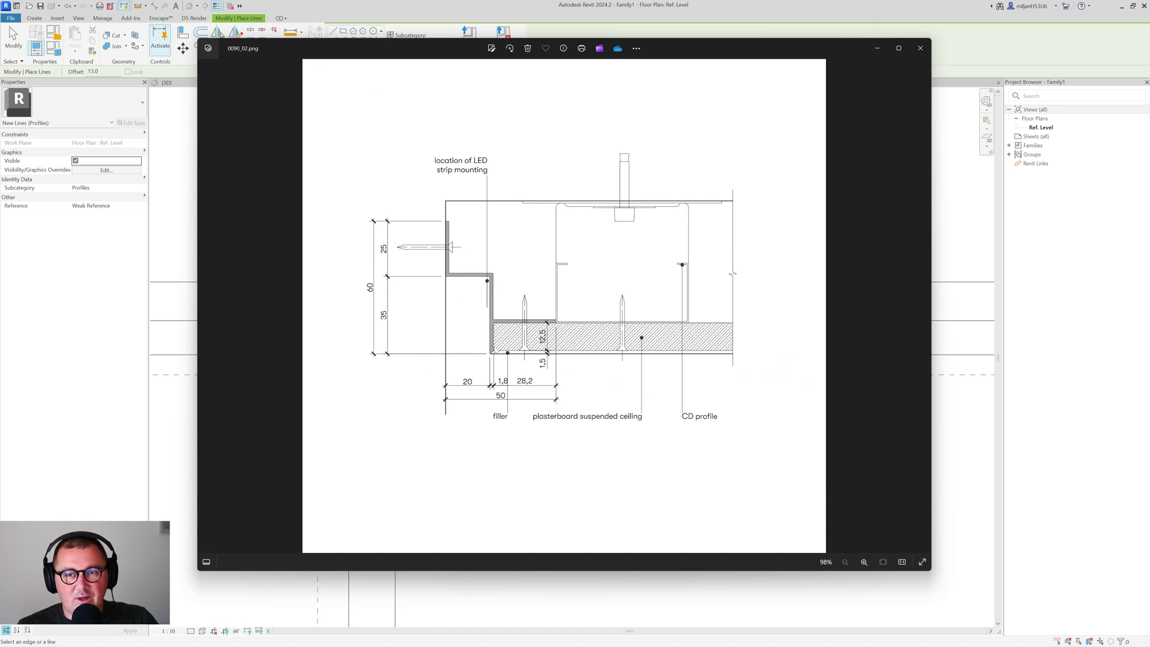
key("alt+Tab")
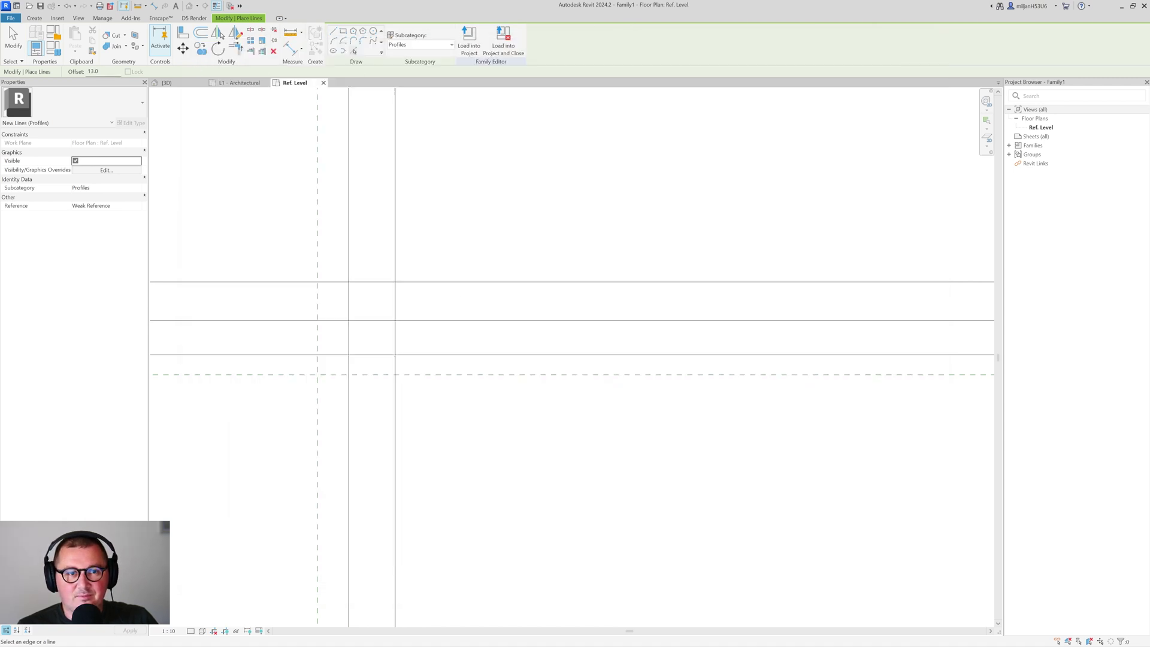
type("0")
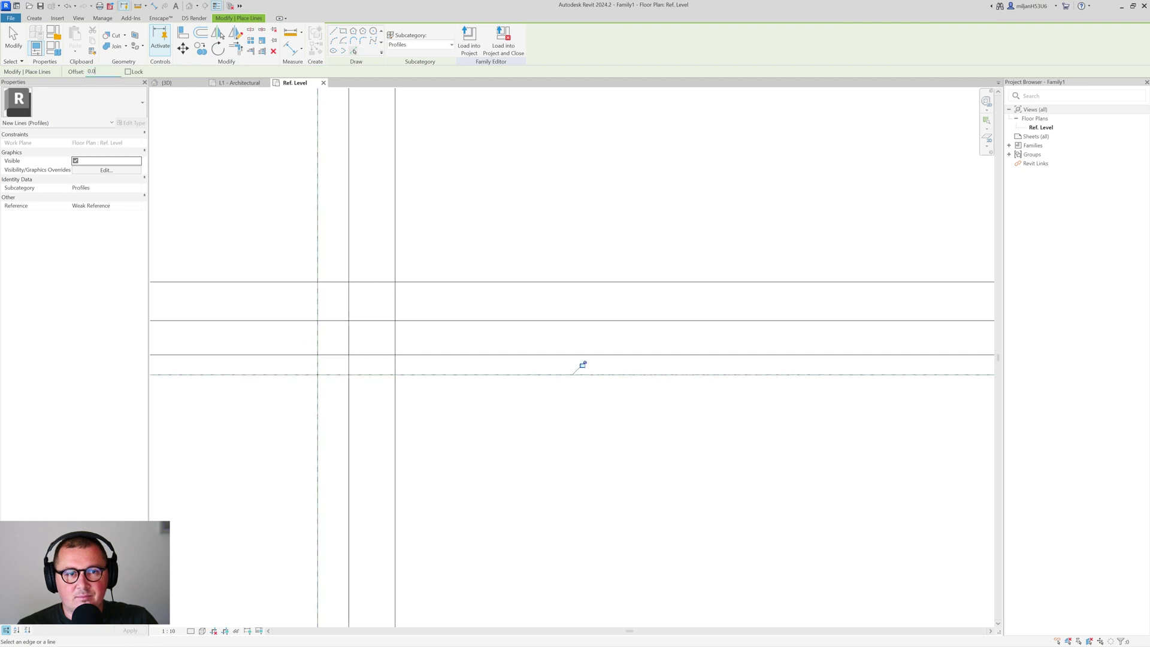
scroll(332, 322, "up", 3)
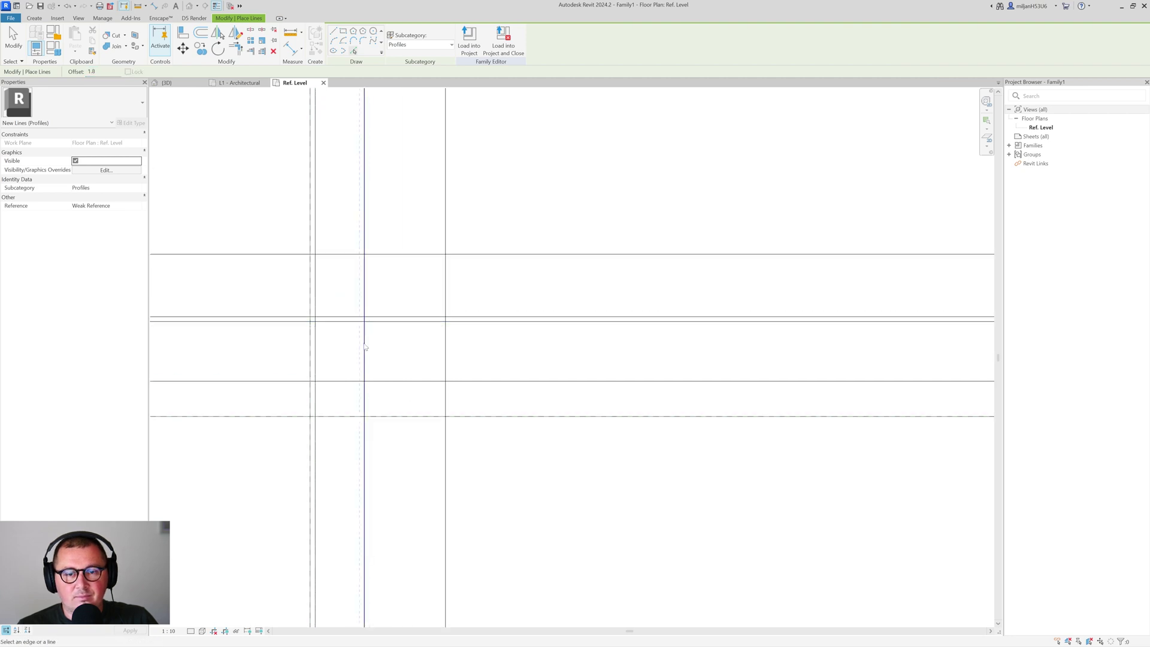
left_click(399, 378)
scroll(395, 472, "up", 3)
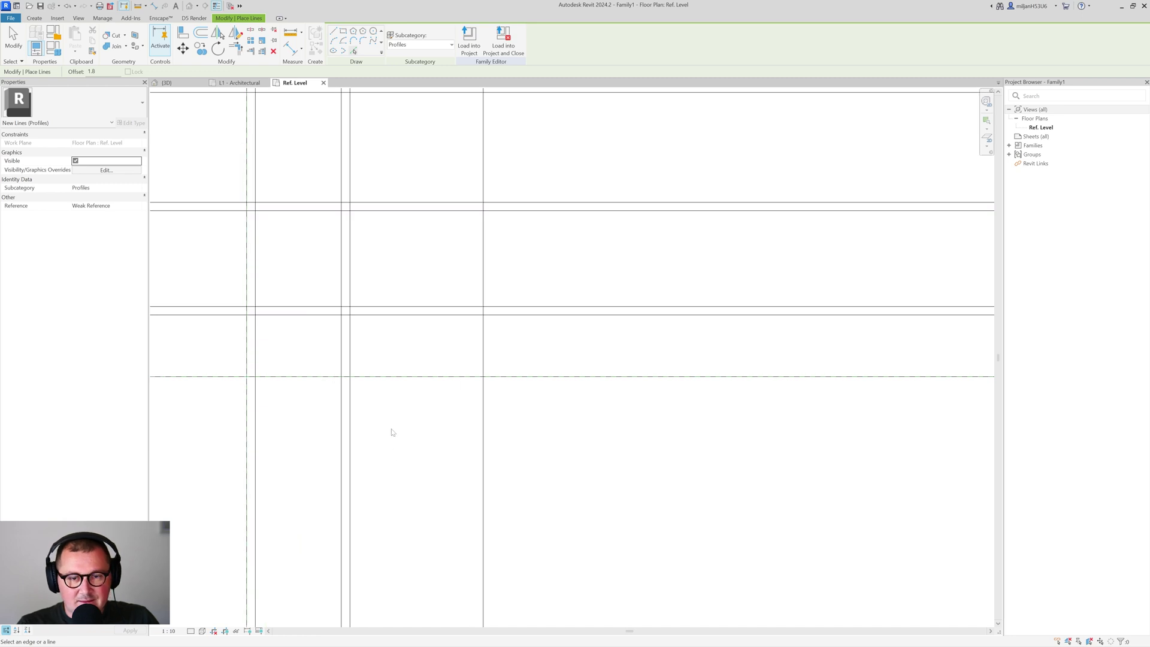
key("Escape")
Trim the first crossing line pairs into corners with Trim/Extend to Corner.
scroll(347, 378, "up", 2)
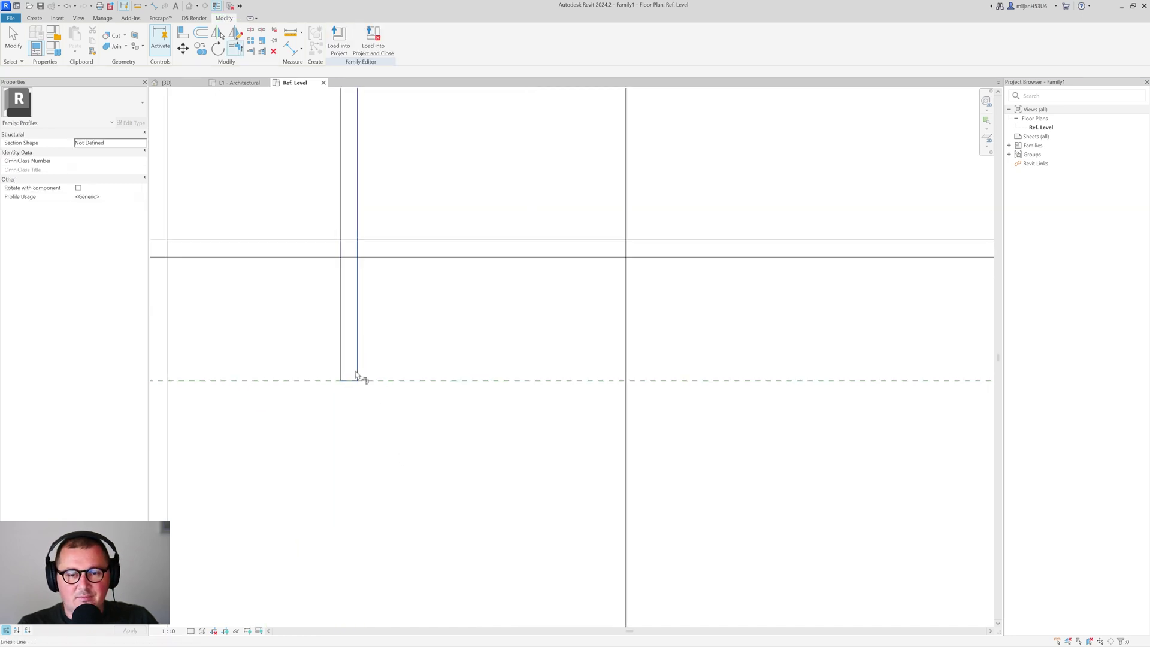
key("s")
left_click(357, 308)
left_click(367, 240)
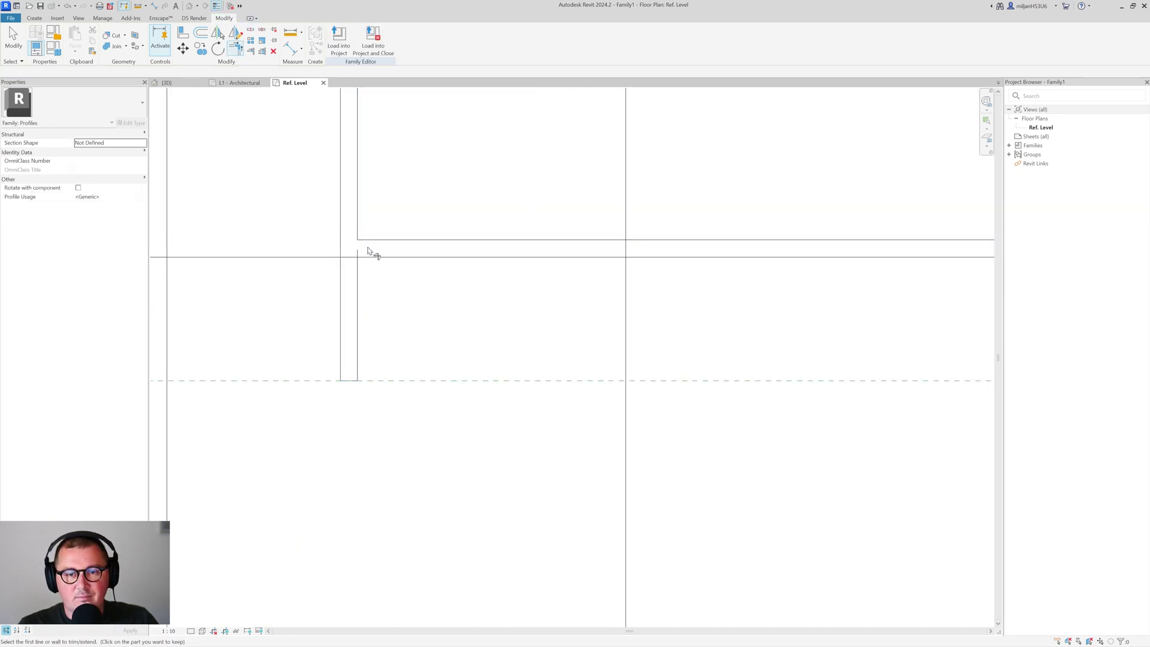
left_click(372, 257)
left_click(626, 252)
left_click(627, 249)
left_click(599, 239)
middle_click_drag(390, 131, 429, 326)
left_click(393, 225)
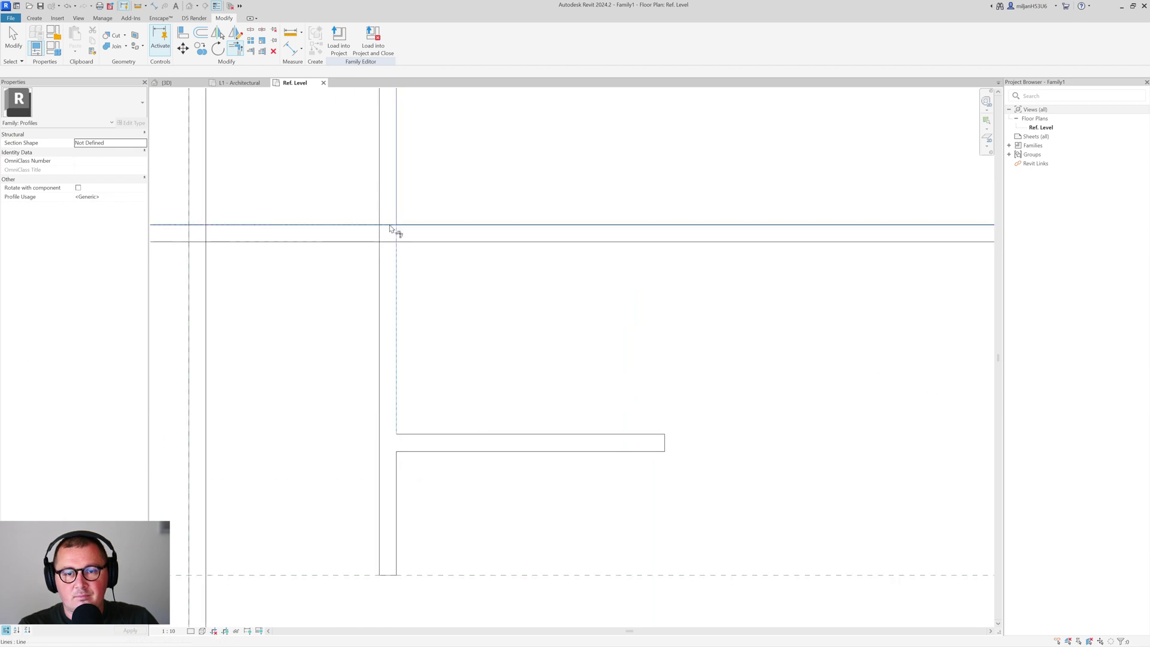
Trim the remaining corners into a clean stepped outline and load the profile into the project.
left_click(396, 235)
left_click(368, 242)
left_click(378, 254)
left_click(239, 226)
left_click(205, 233)
left_click(221, 242)
left_click(189, 228)
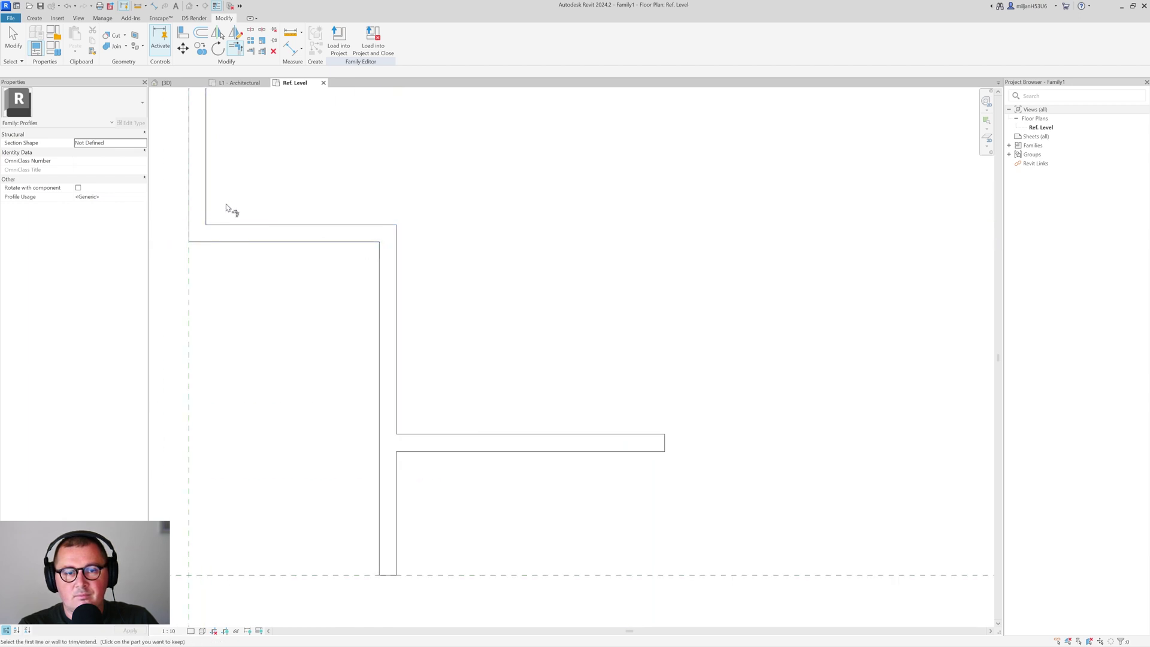
middle_click_drag(230, 209, 341, 411)
left_click(311, 207)
scroll(303, 226, "down", 5)
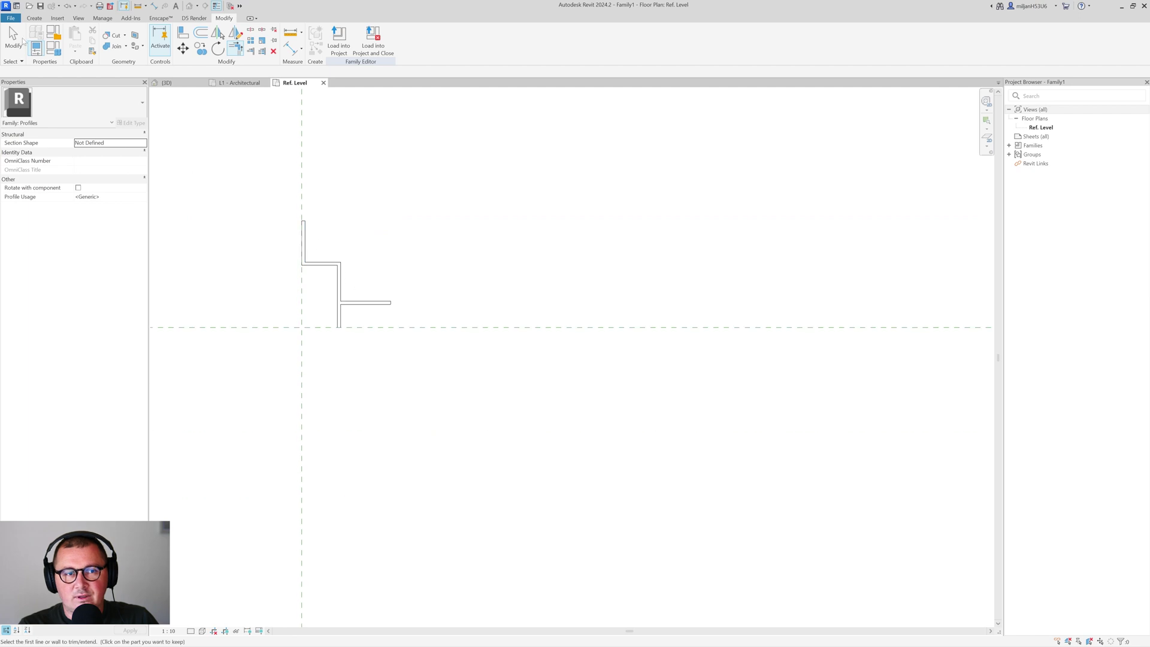
key("Escape")
scroll(317, 308, "up", 3)
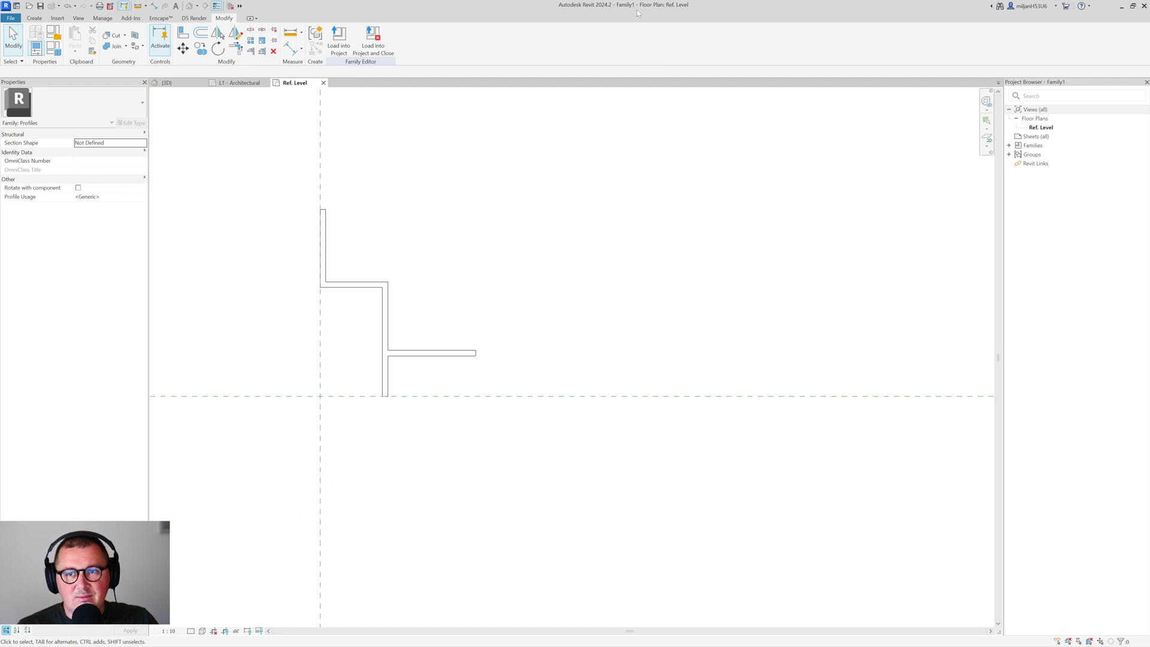
left_click(338, 38)
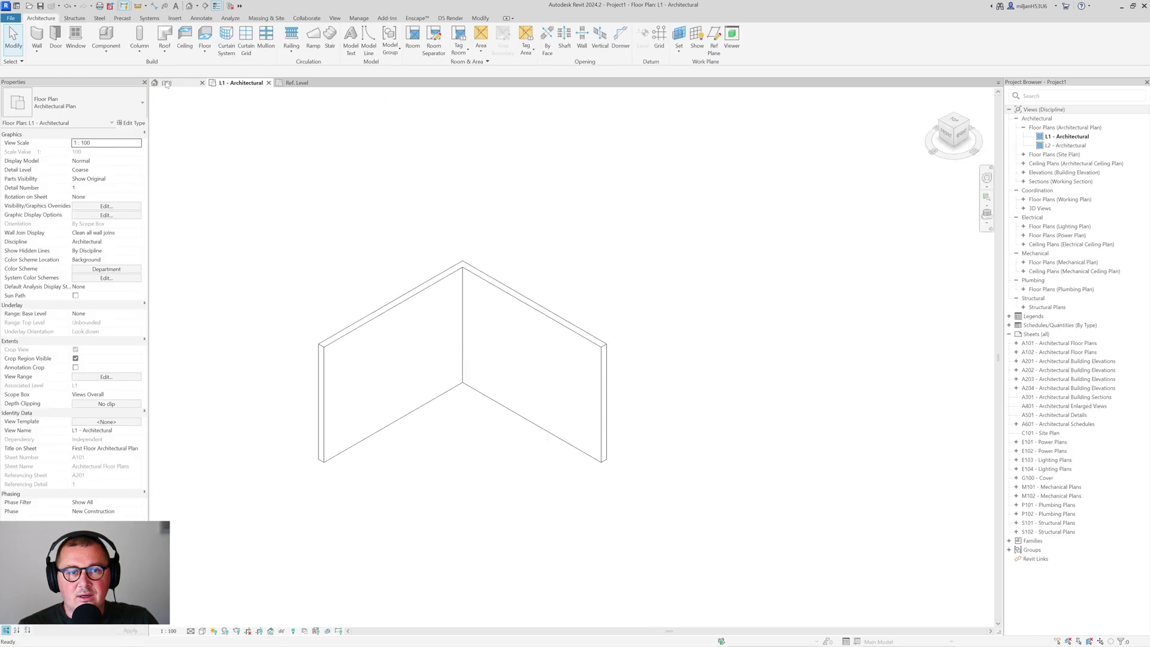
Create wall sweep type 'AIE 01' using the Family1 profile.
left_click(36, 51)
left_click(62, 123)
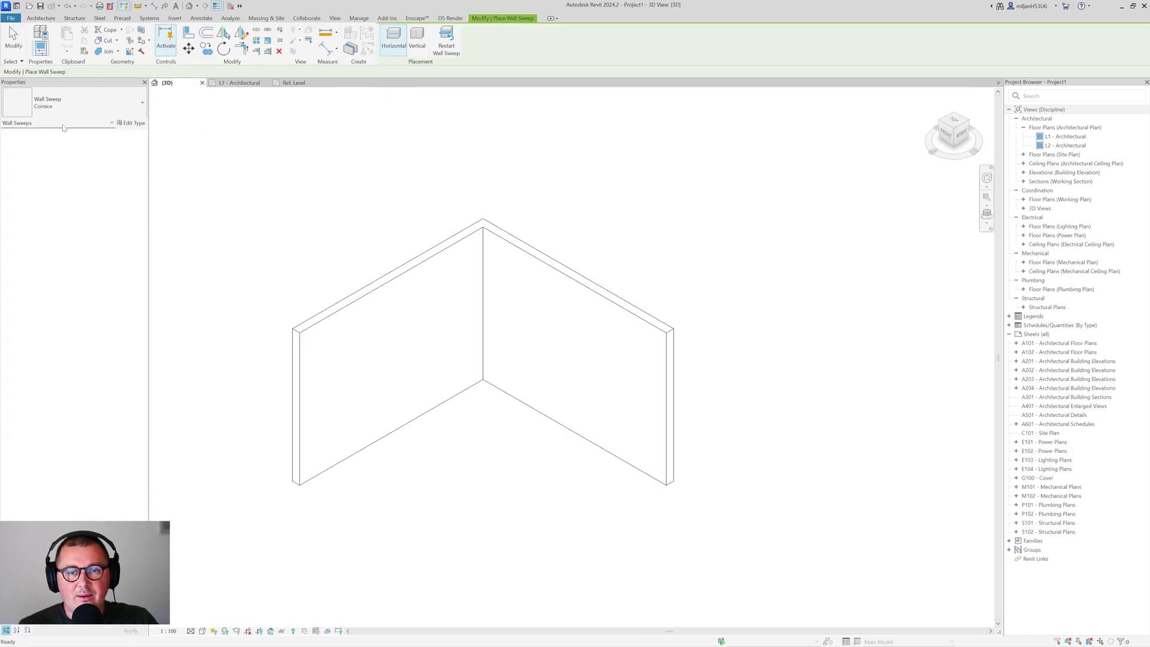
left_click(131, 123)
left_click(501, 125)
type("AIE 01")
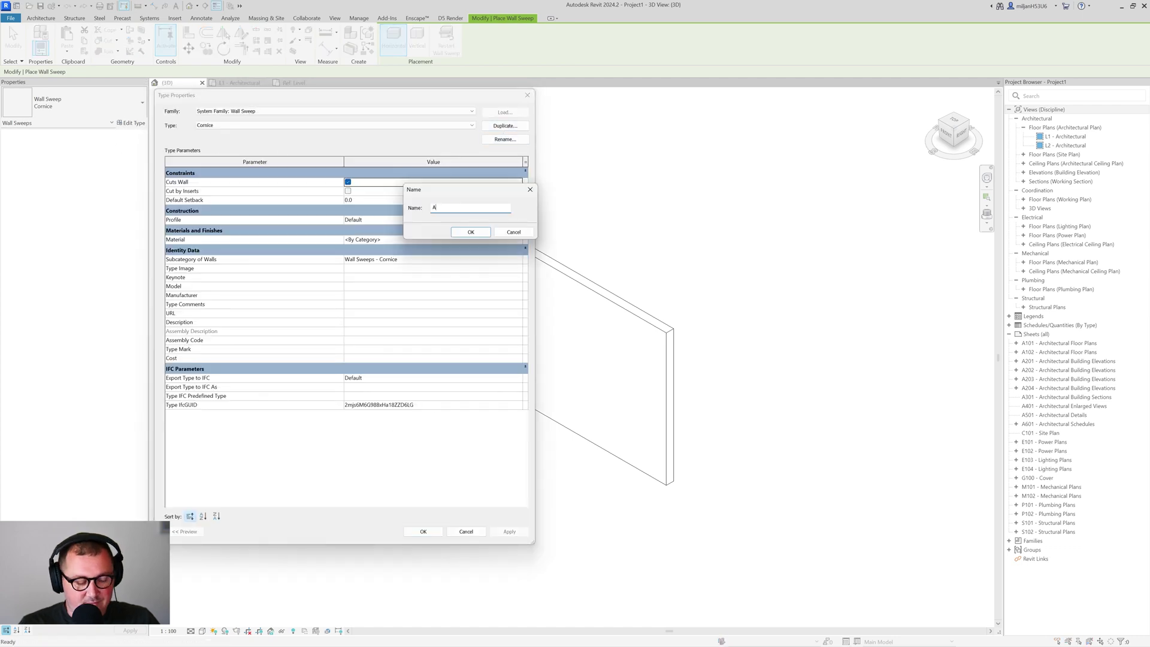
key("Return")
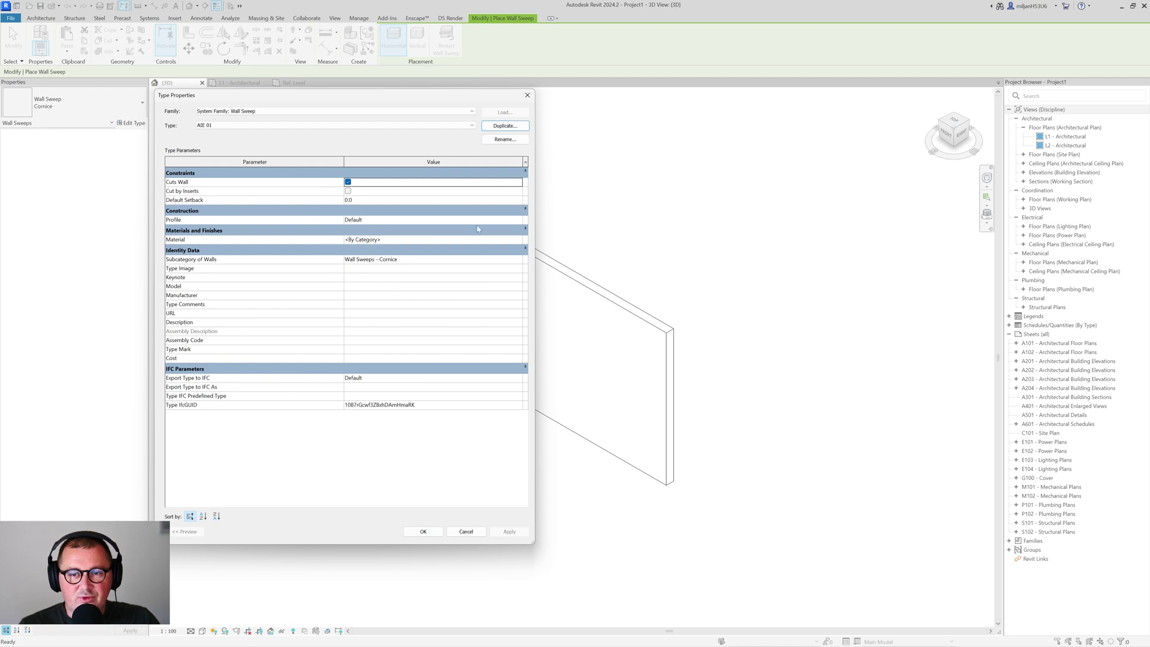
left_click(474, 220)
left_click(519, 220)
left_click(389, 234)
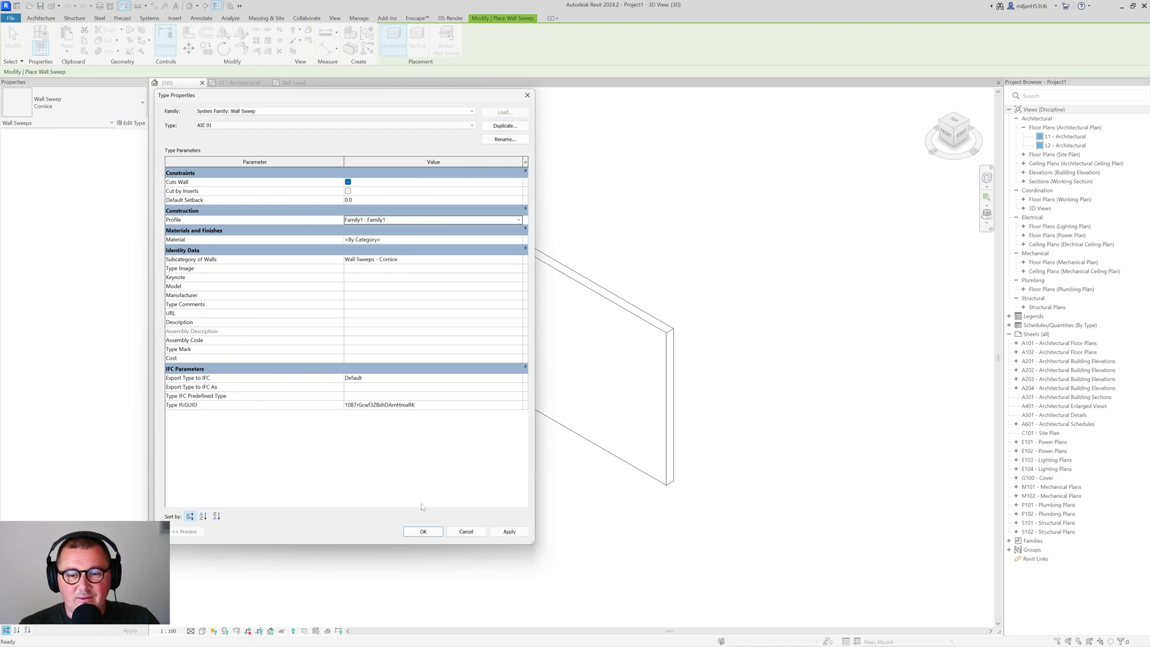
left_click(423, 531)
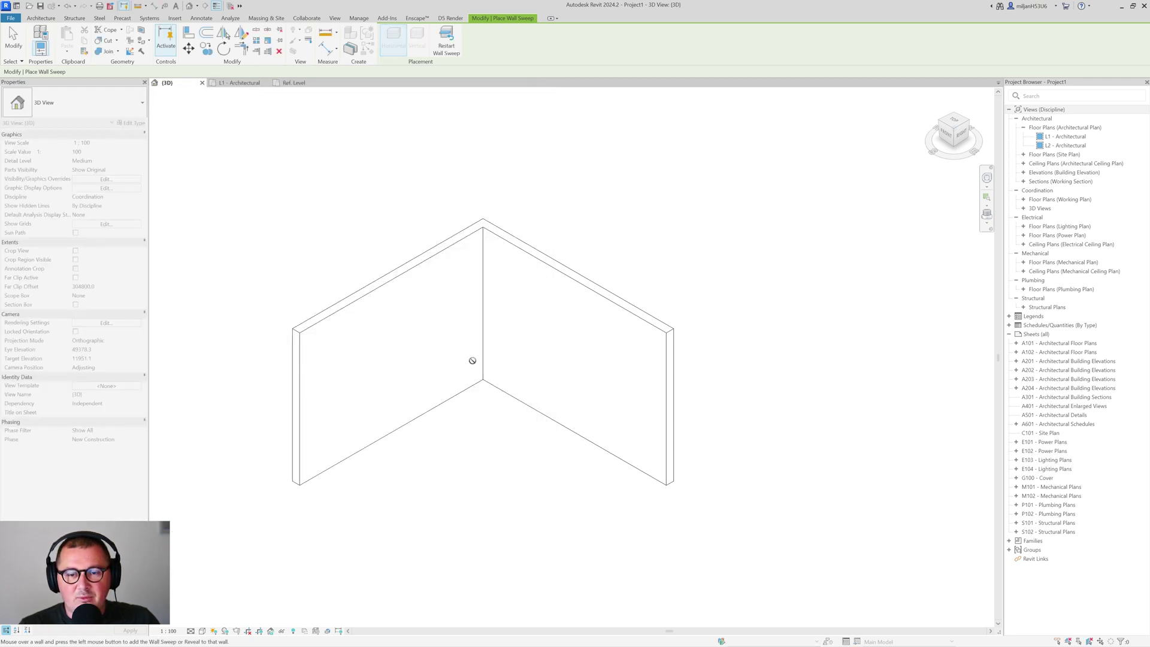
Place the sweep along the left and right walls, then go to the L1 architectural ceiling plan.
left_click(472, 360)
key("Escape")
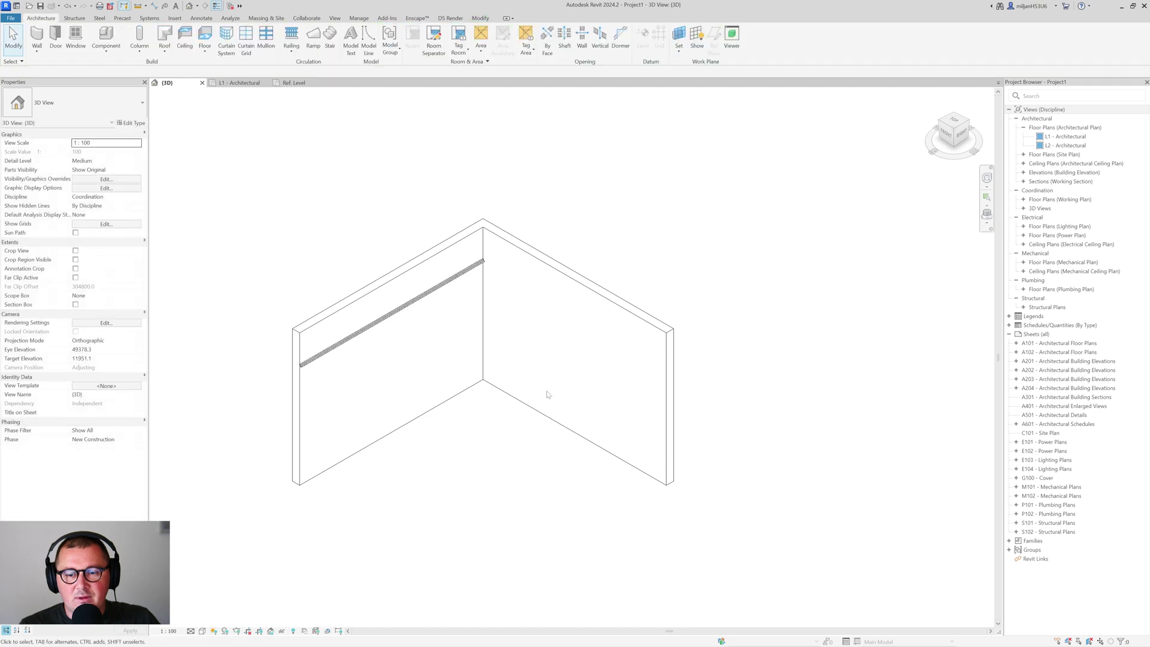
left_click(402, 307)
key("c")
key("s")
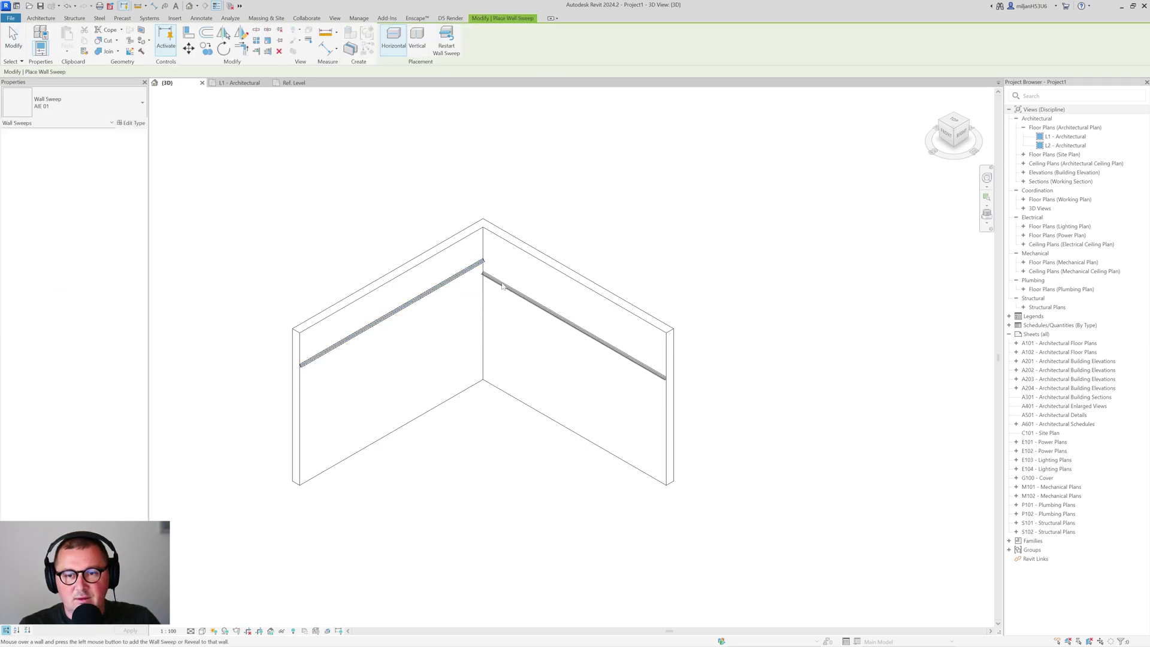
left_click(501, 282)
key("Escape")
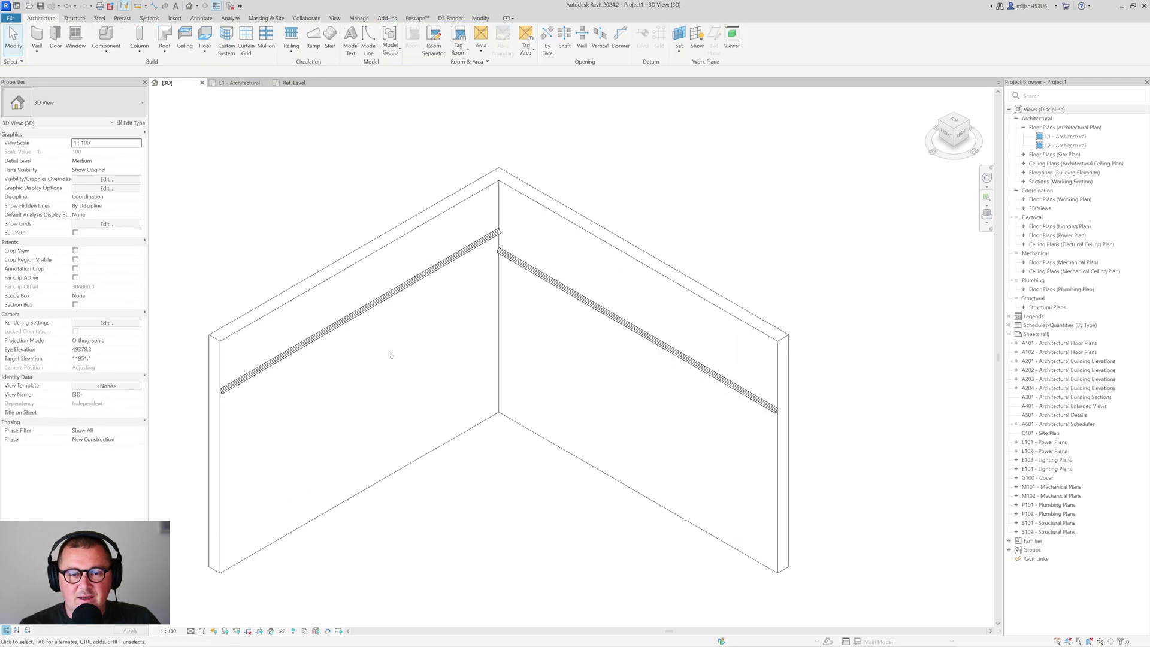
middle_click_drag(389, 354, 365, 387, "shift")
scroll(365, 387, "down", 3)
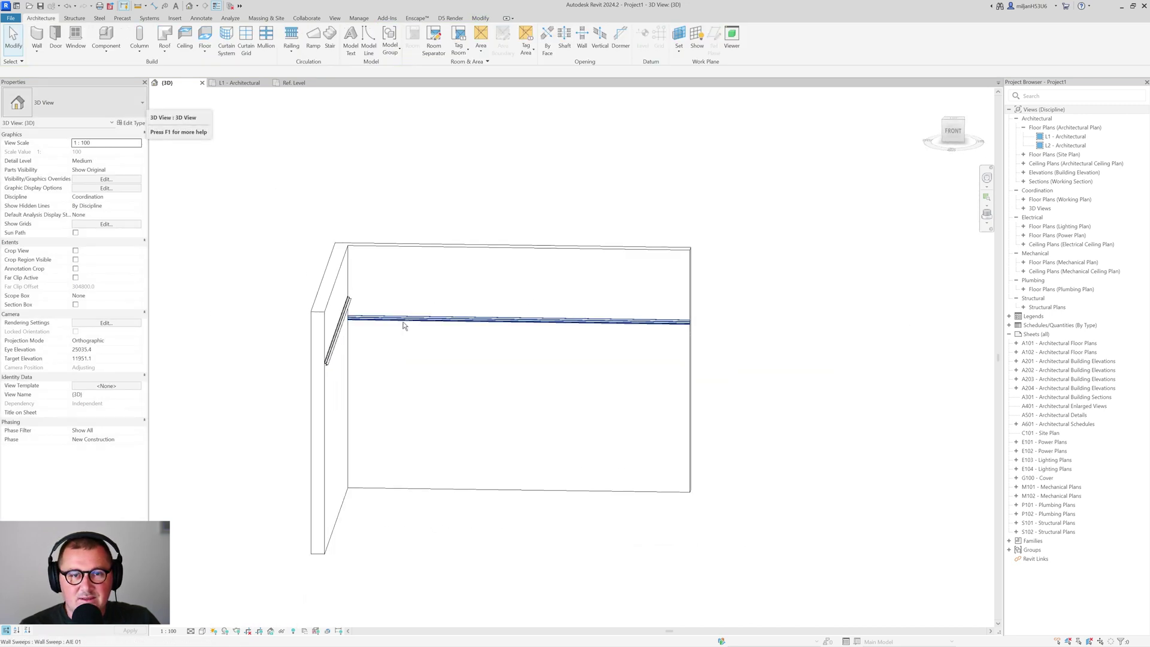
middle_click_drag(403, 326, 323, 146, "shift")
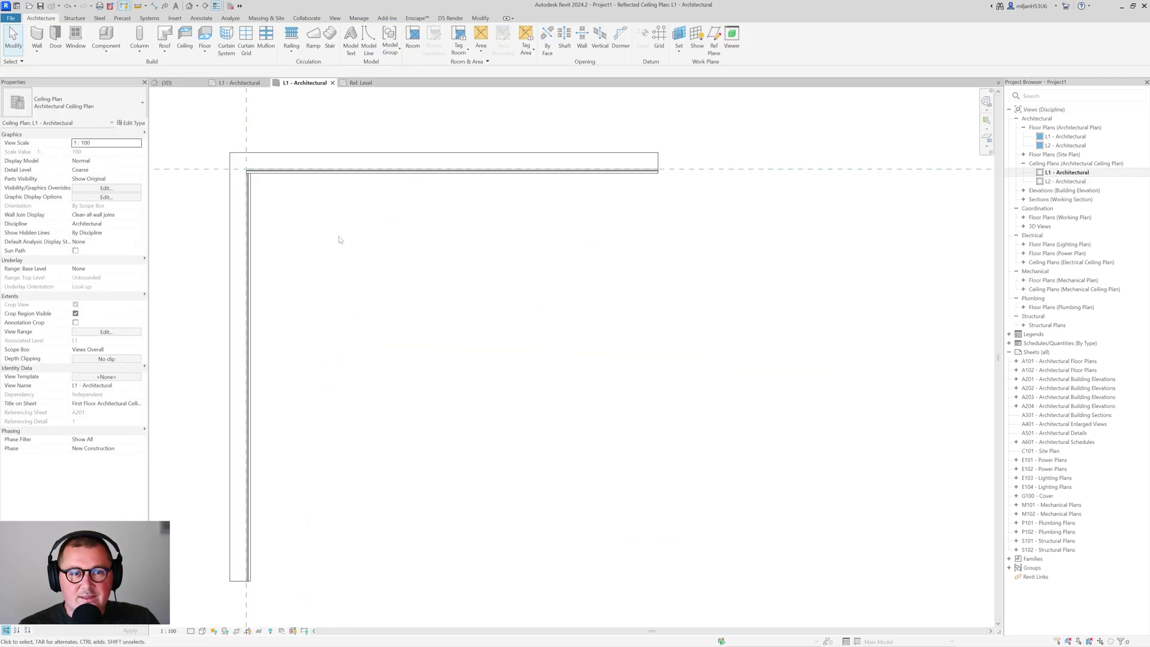
Duplicate the 16mm GWB on Metal Stud ceiling type as '13mm GWB on Metal Stud'.
left_click(184, 40)
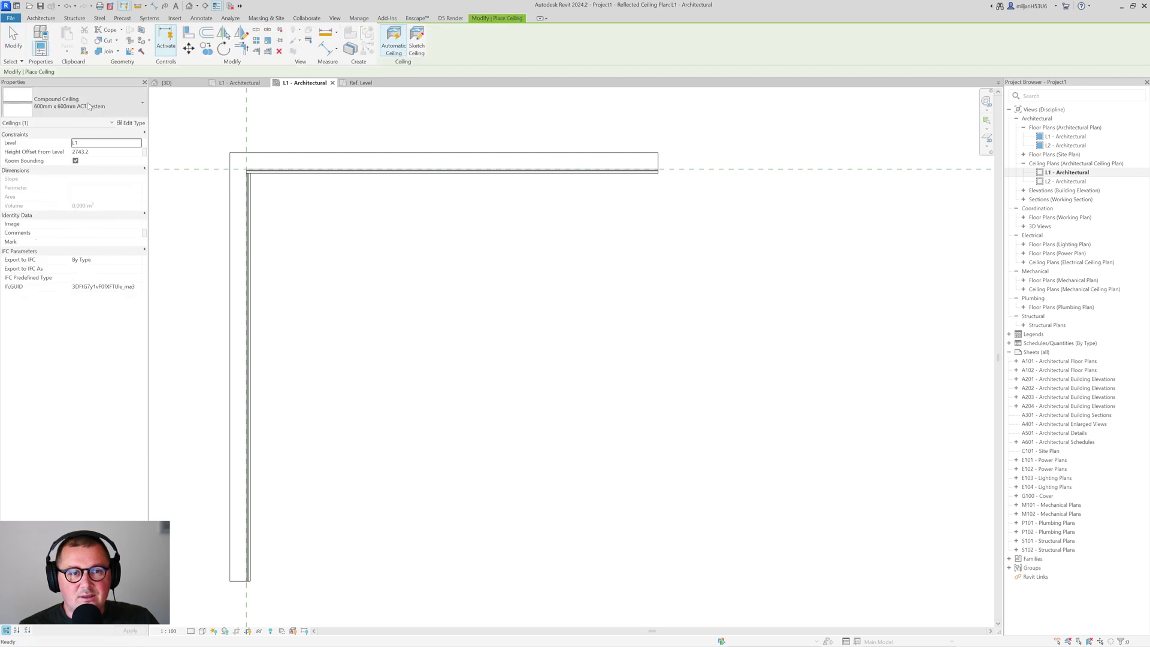
left_click(88, 106)
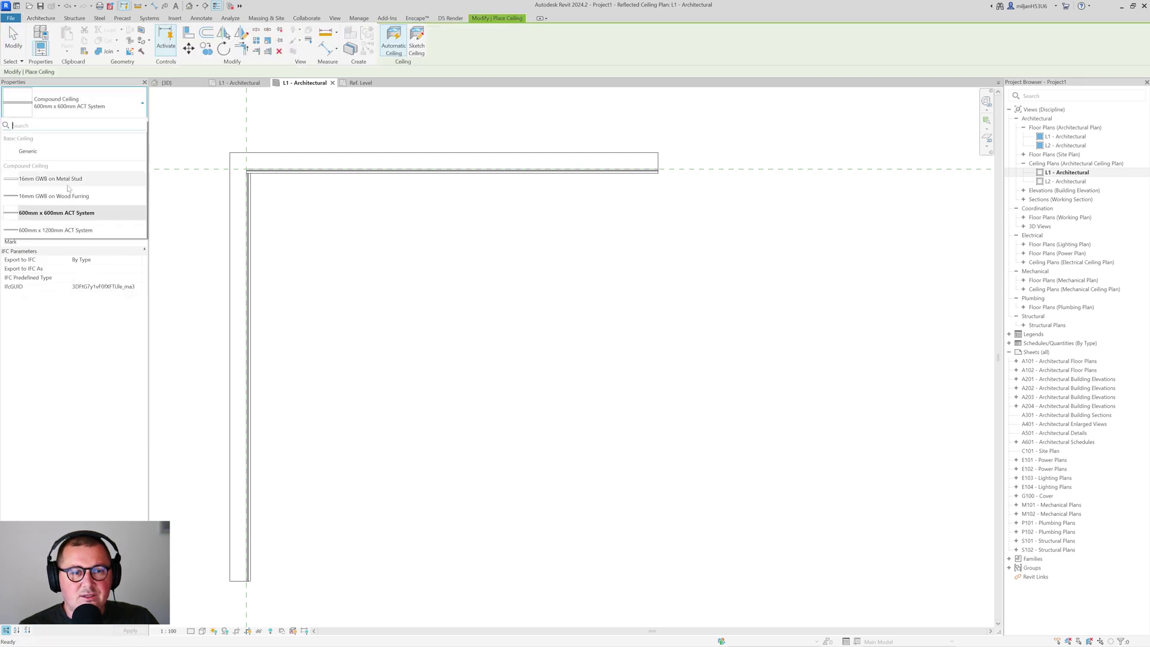
left_click(42, 180)
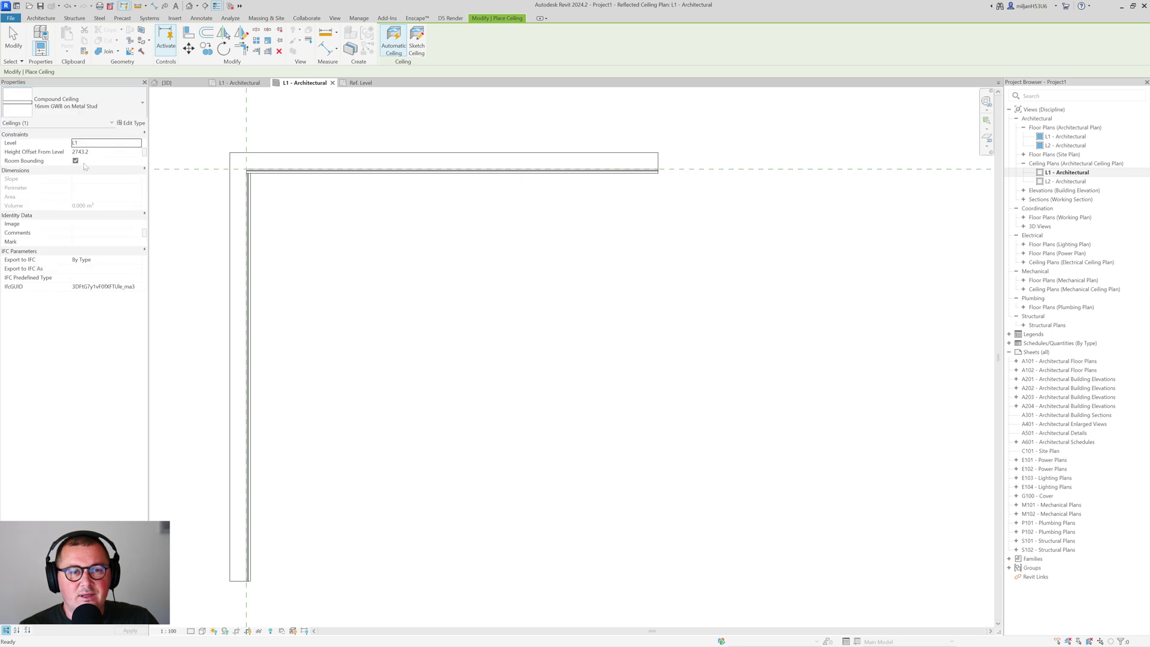
left_click(128, 124)
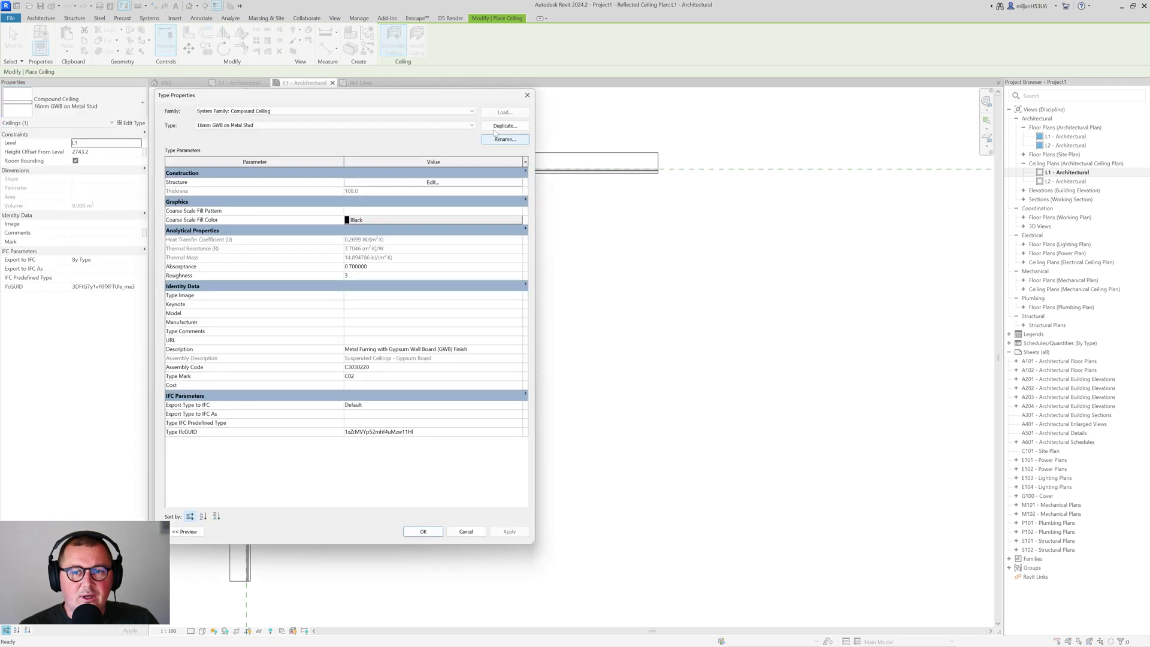
left_click(497, 127)
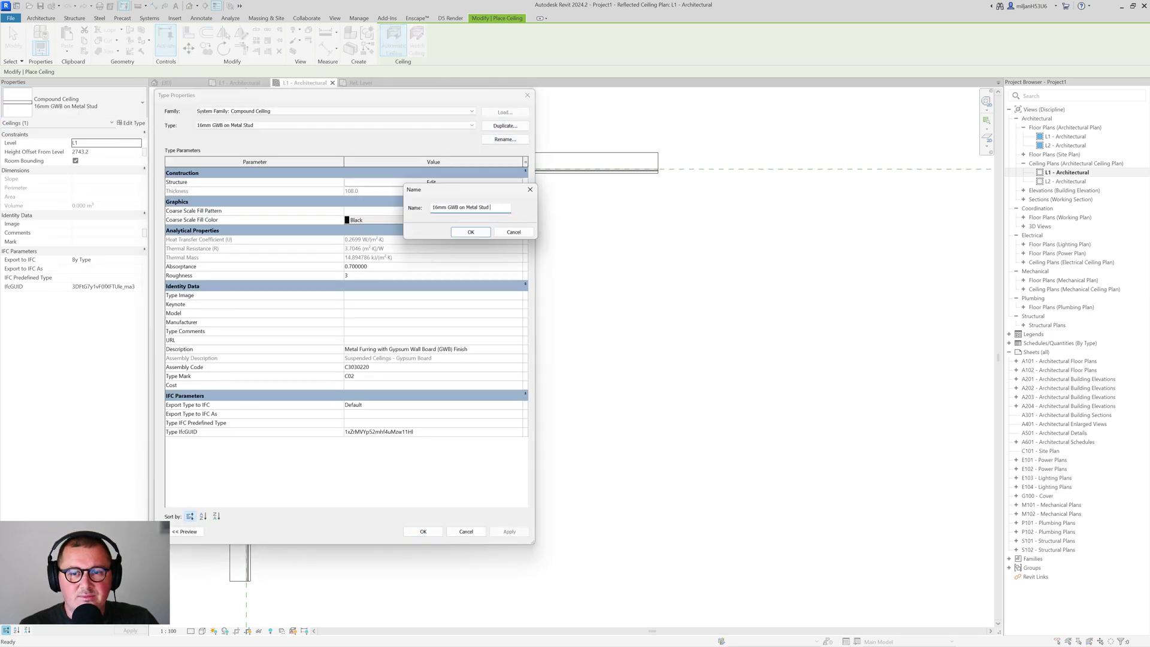
key("Delete")
type("3")
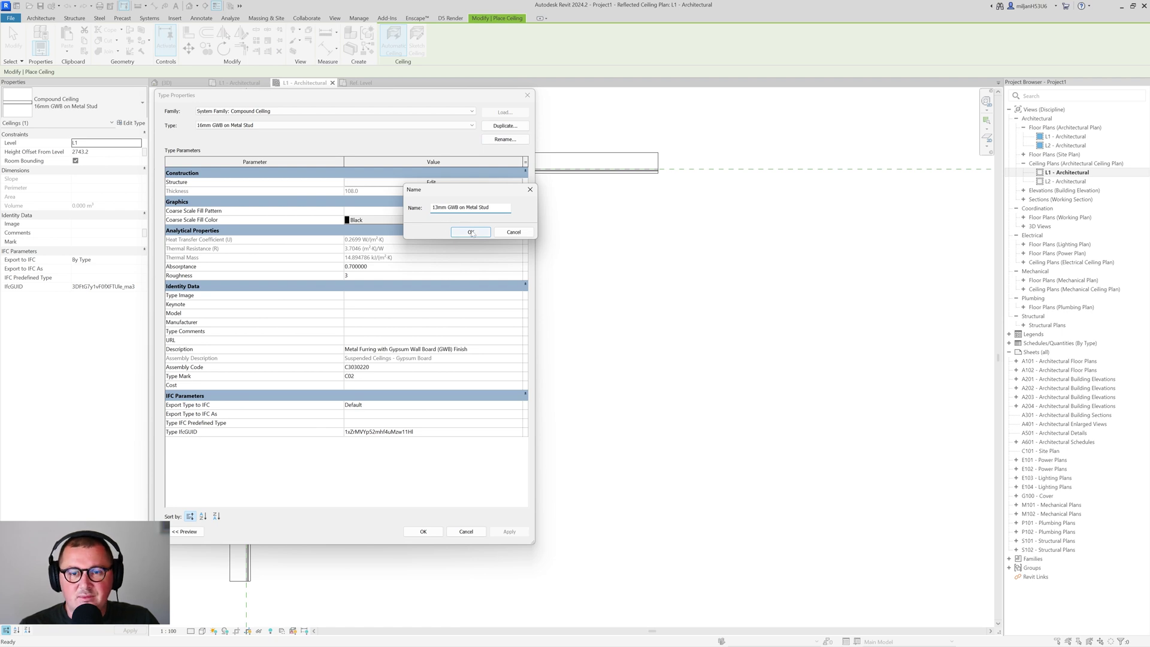
left_click(471, 232)
Set the gypsum board layer to 13 mm, move it up, and delete the metal stud layer.
left_click(395, 182)
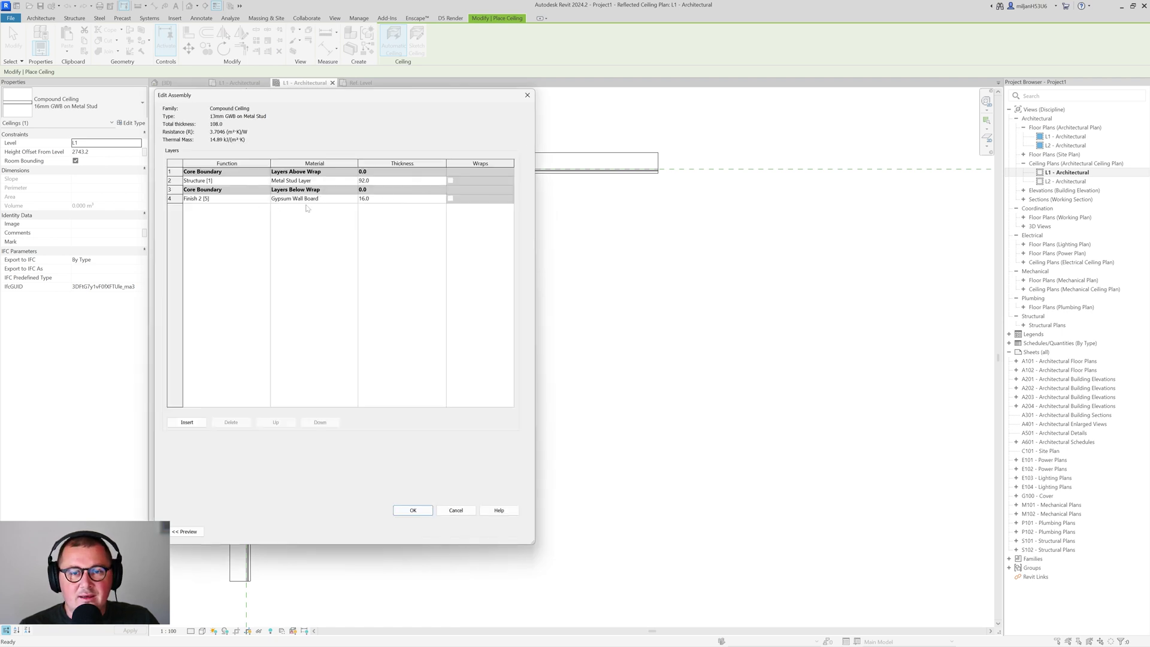
left_click(383, 198)
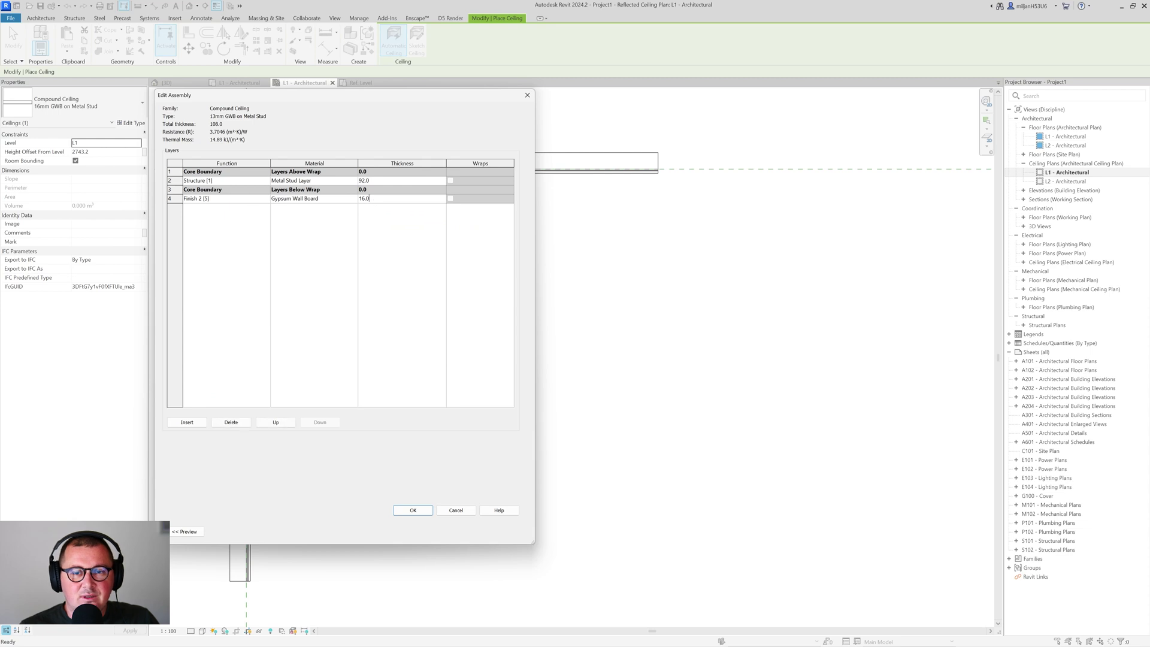
type("13")
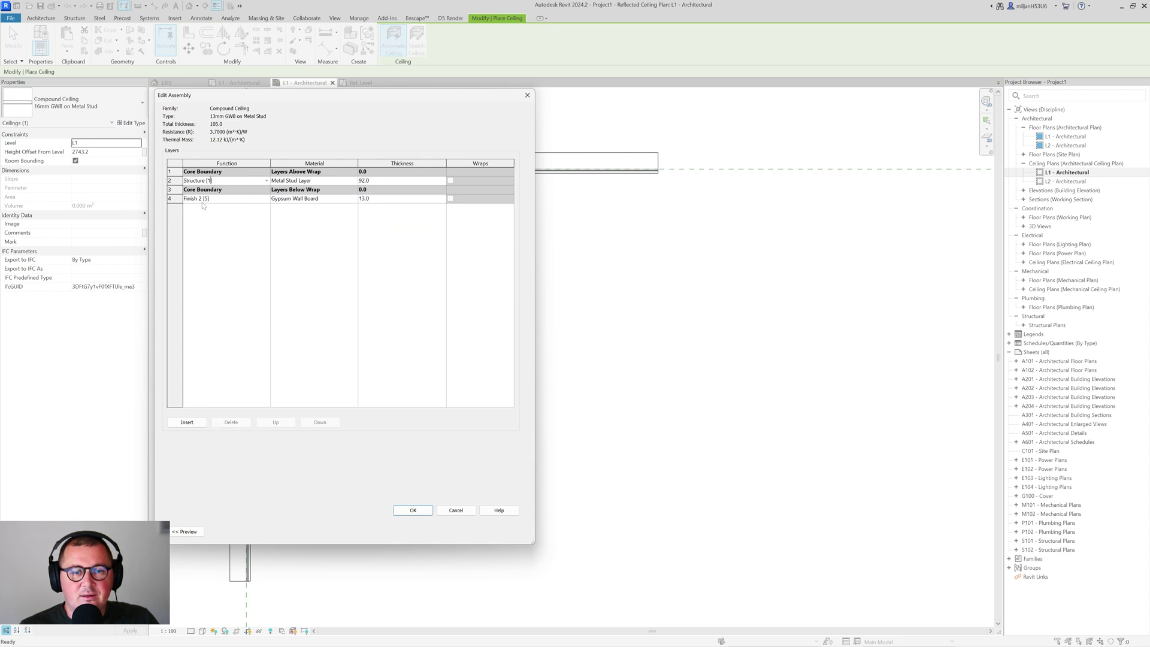
key("Return")
left_click(274, 423)
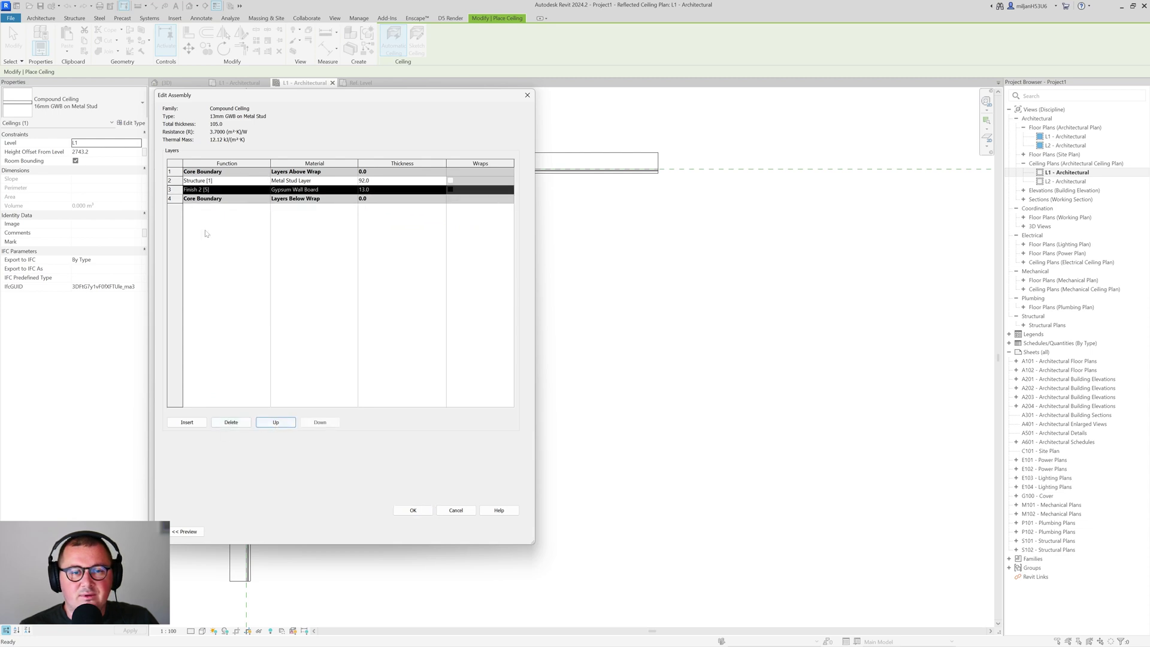
left_click(176, 182)
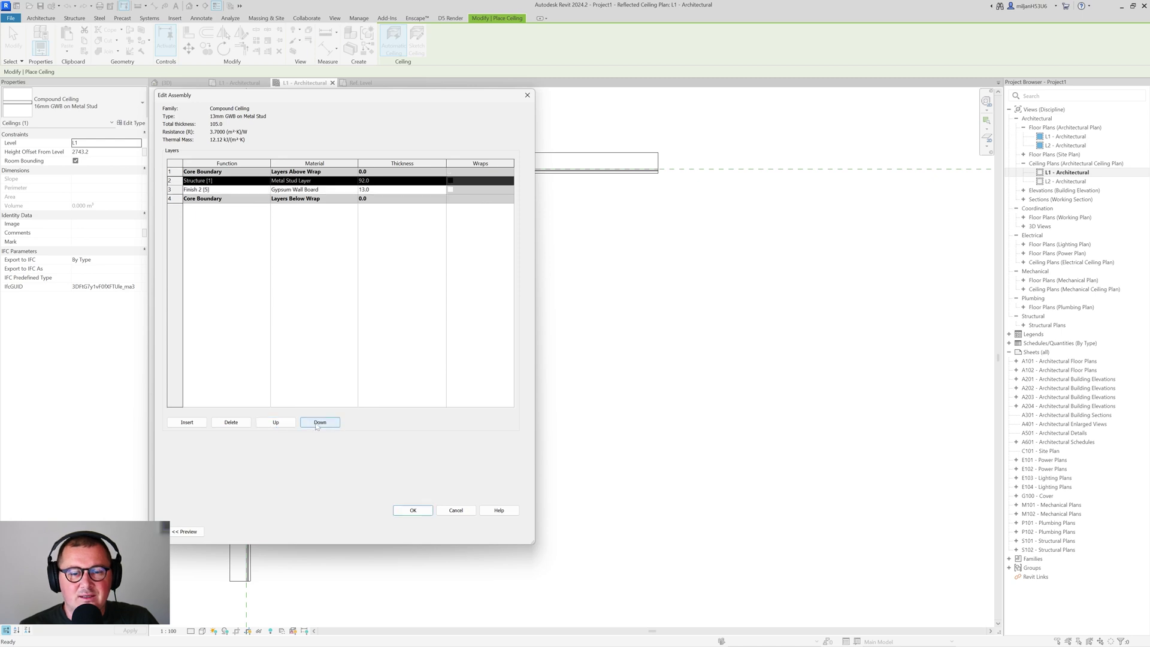
left_click(230, 422)
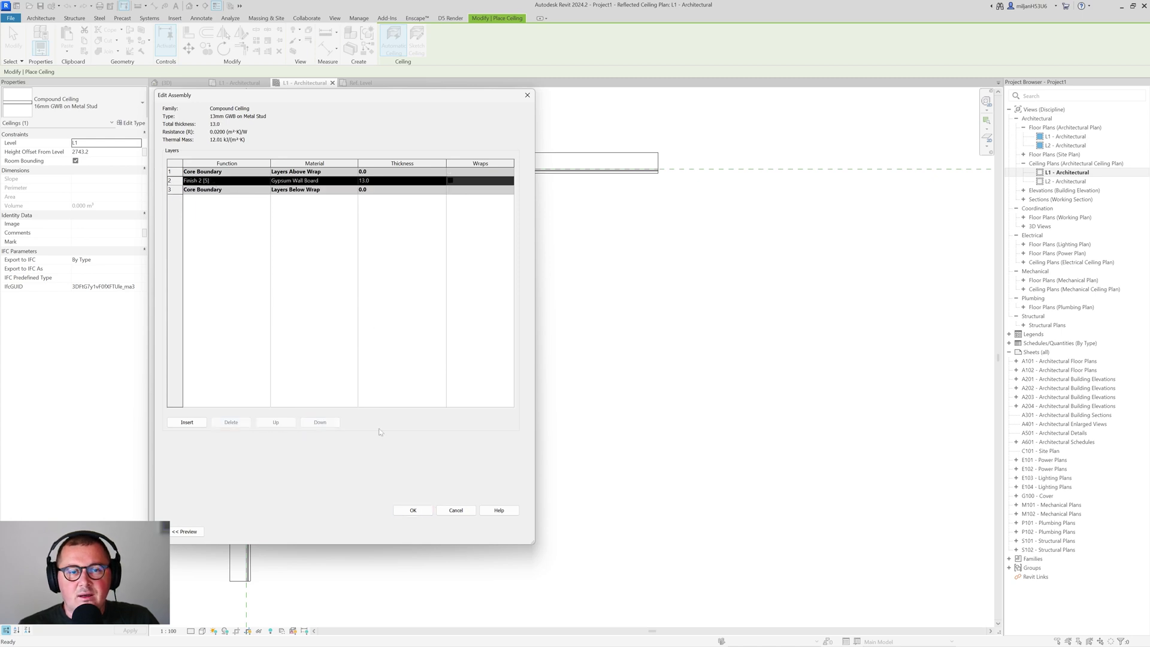
left_click(412, 509)
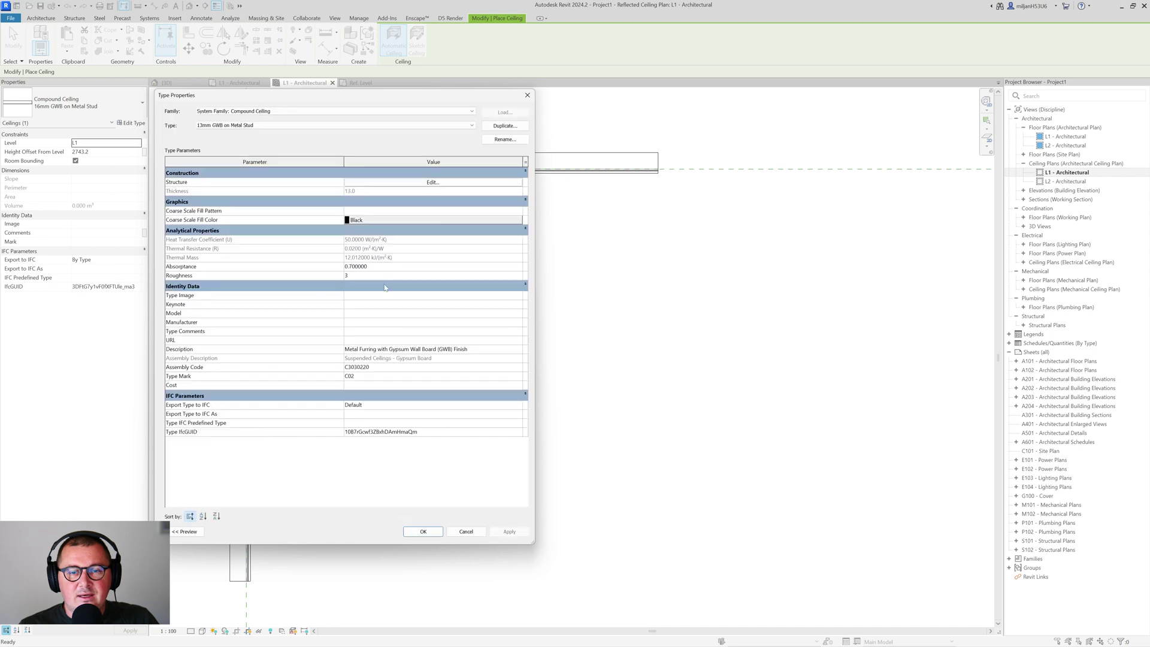
left_click(434, 534)
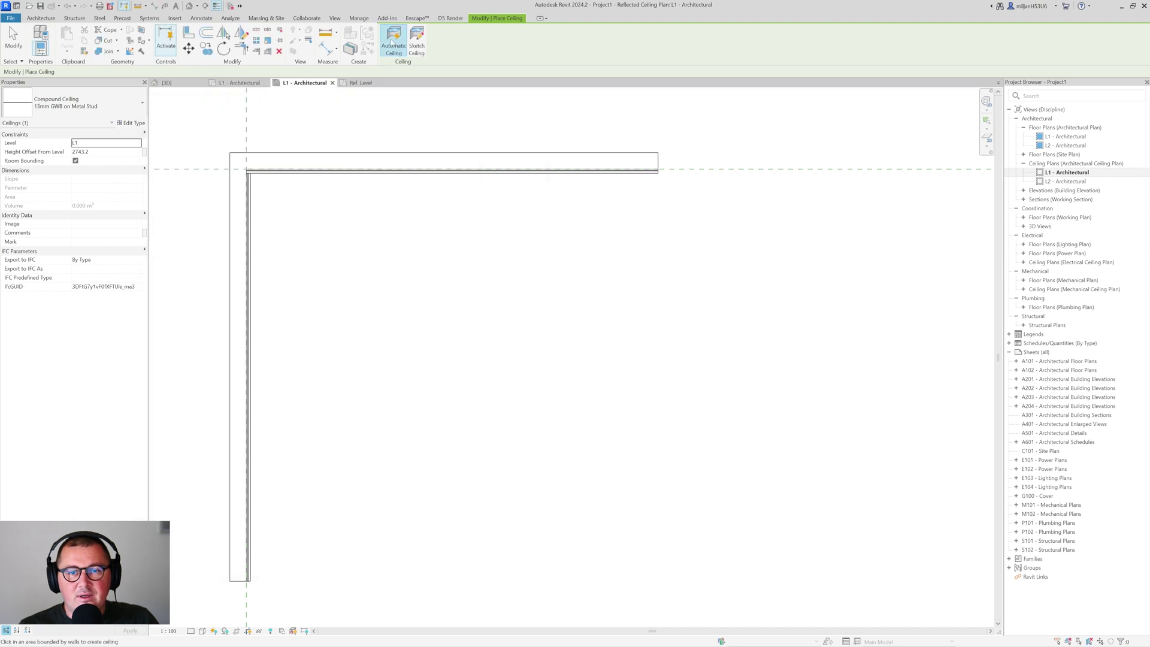
Sketch a rectangular ceiling boundary from the wall corner to the lower right.
left_click(418, 43)
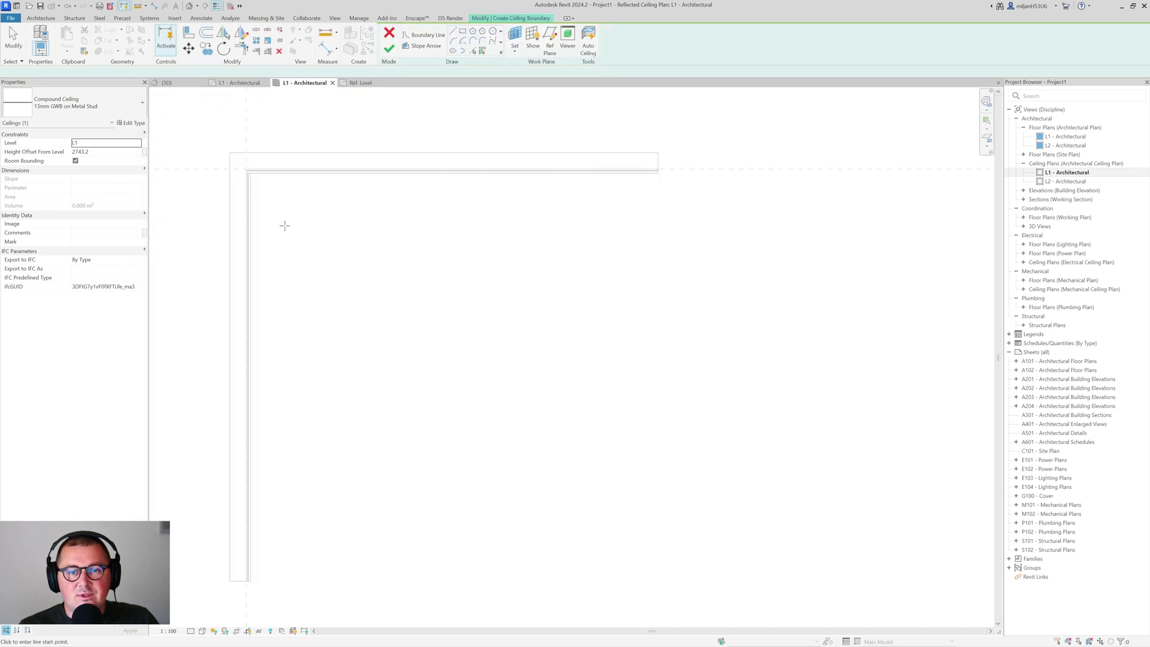
left_click(462, 31)
left_click(280, 201)
left_click(630, 514)
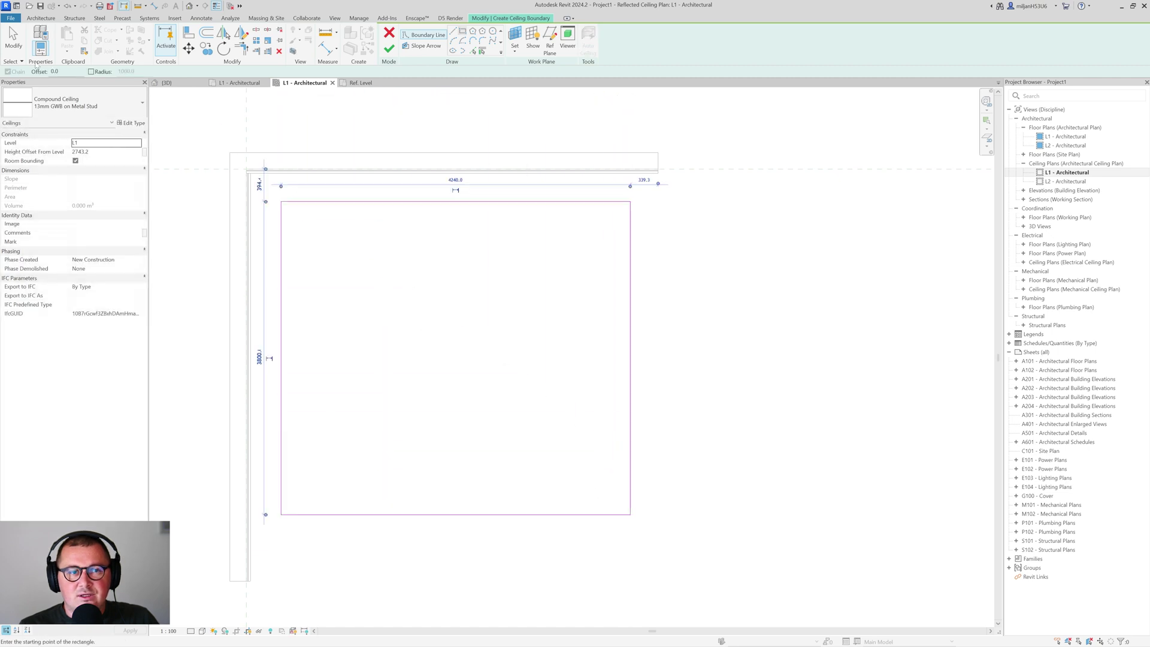
key("Escape")
scroll(285, 223, "up", 5)
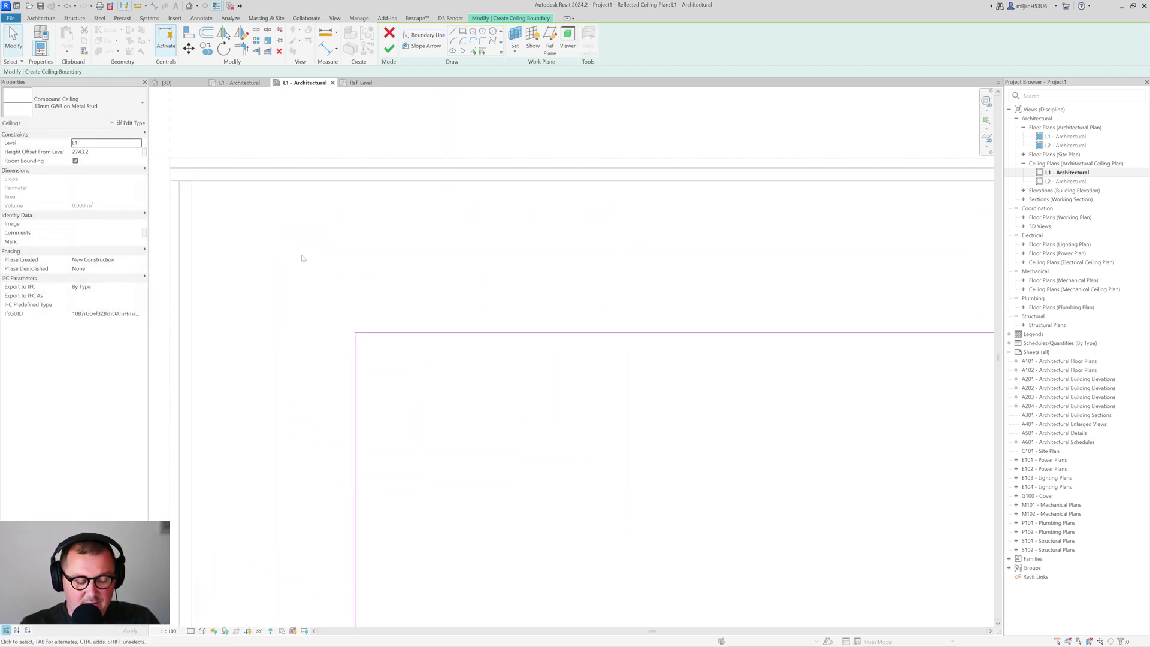
scroll(322, 180, "up", 3)
Align the rectangle's sketch lines to the wall faces using AL.
key("a")
key("l")
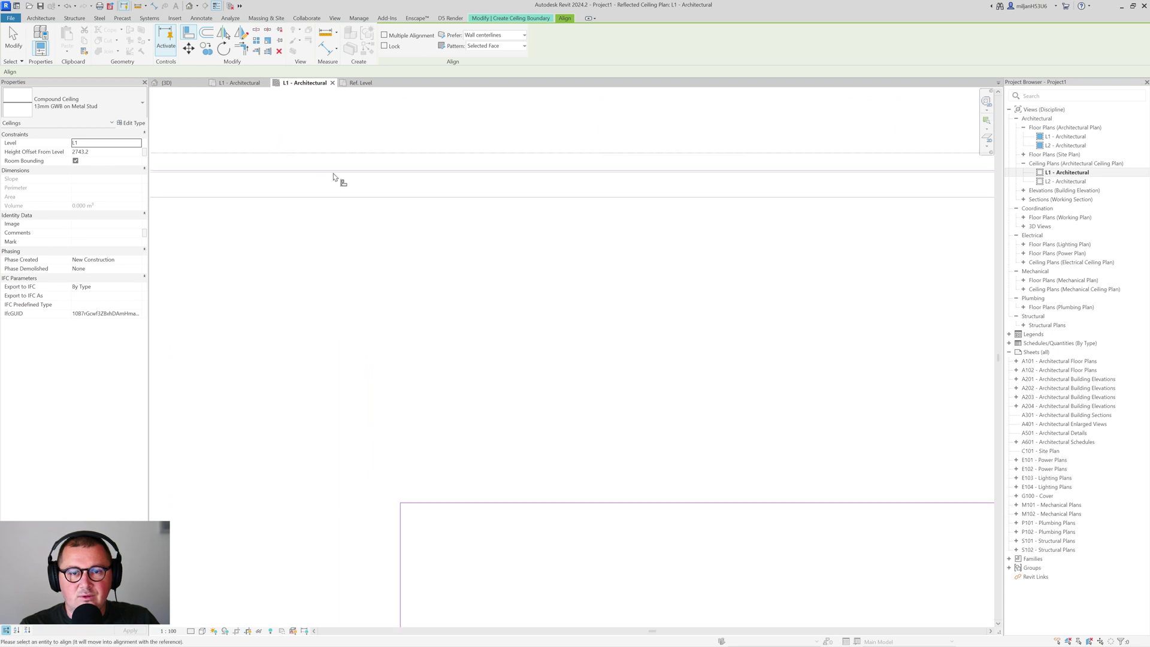
left_click(491, 502)
scroll(257, 406, "up", 5)
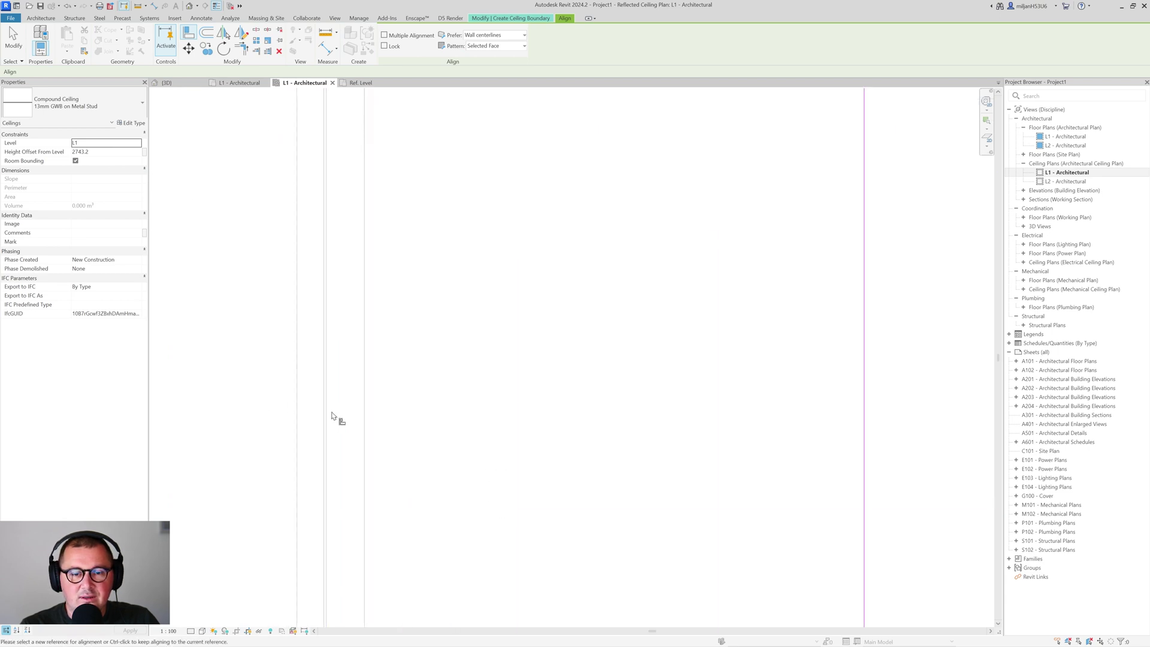
scroll(332, 415, "down", 5)
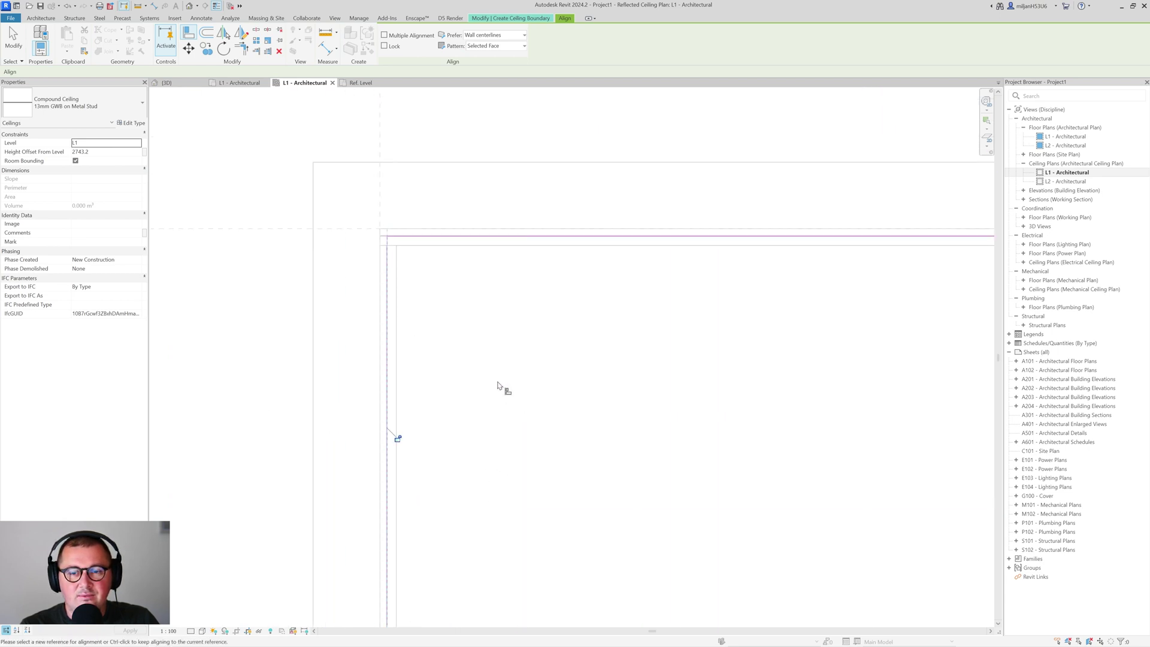
scroll(826, 315, "down", 6)
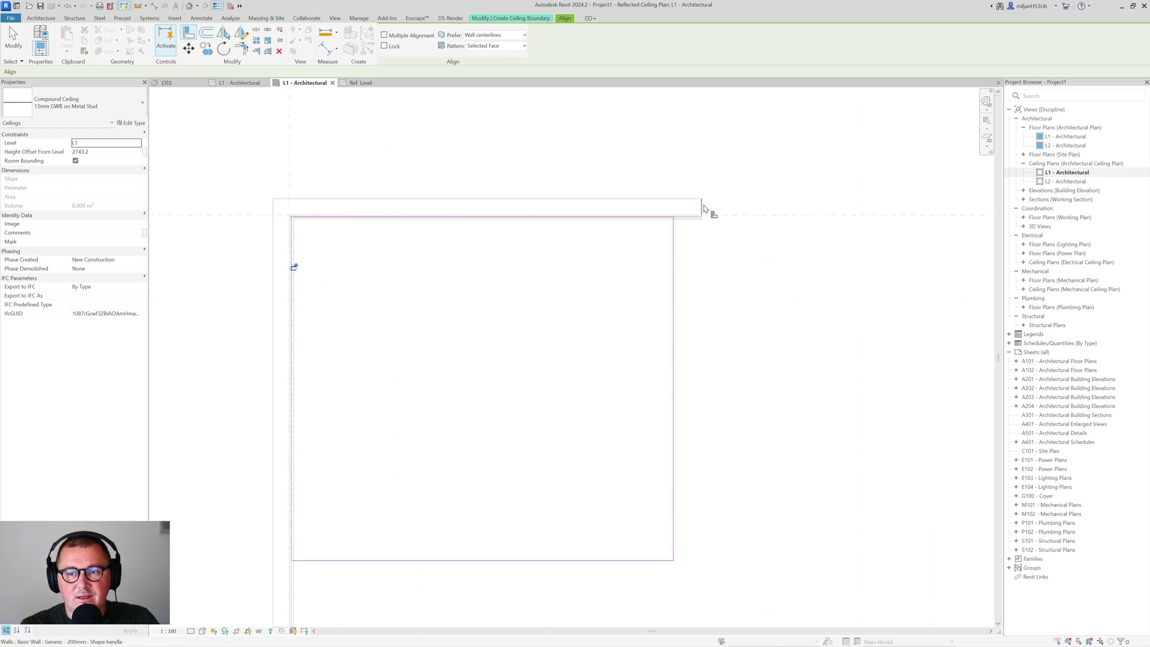
scroll(503, 395, "down", 1)
middle_click_drag(503, 395, 676, 267)
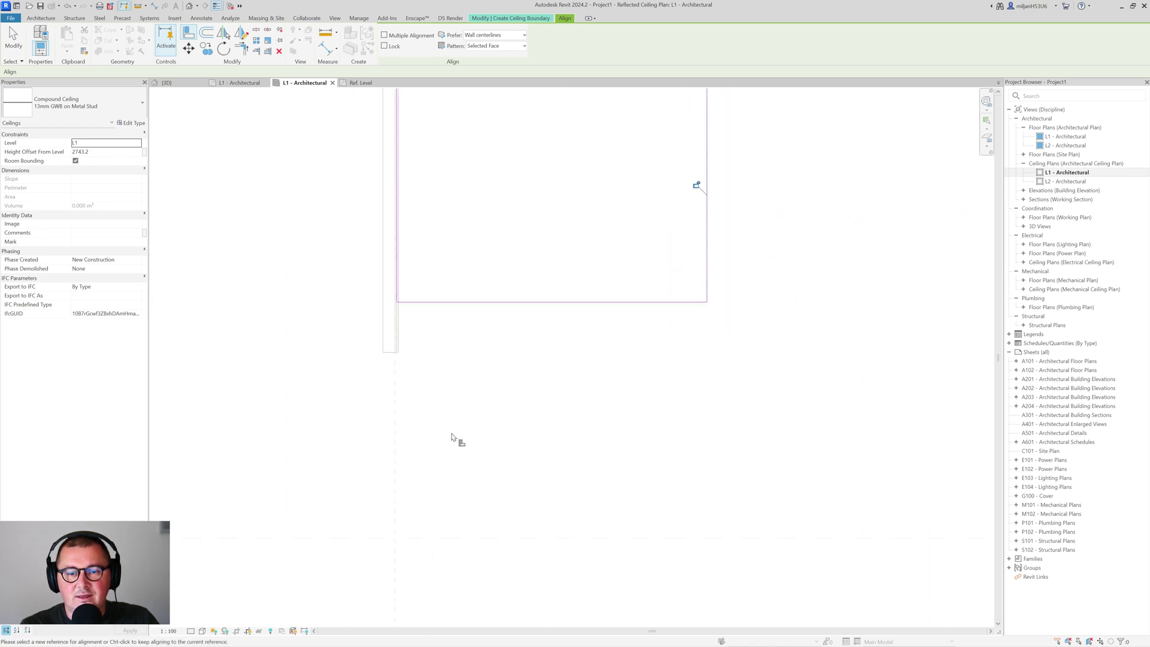
left_click(393, 353)
left_click(443, 301)
key("Escape")
Finish the ceiling boundary sketch and view the new ceiling in 3D.
left_click(389, 36)
left_click(166, 83)
scroll(383, 522, "up", 3)
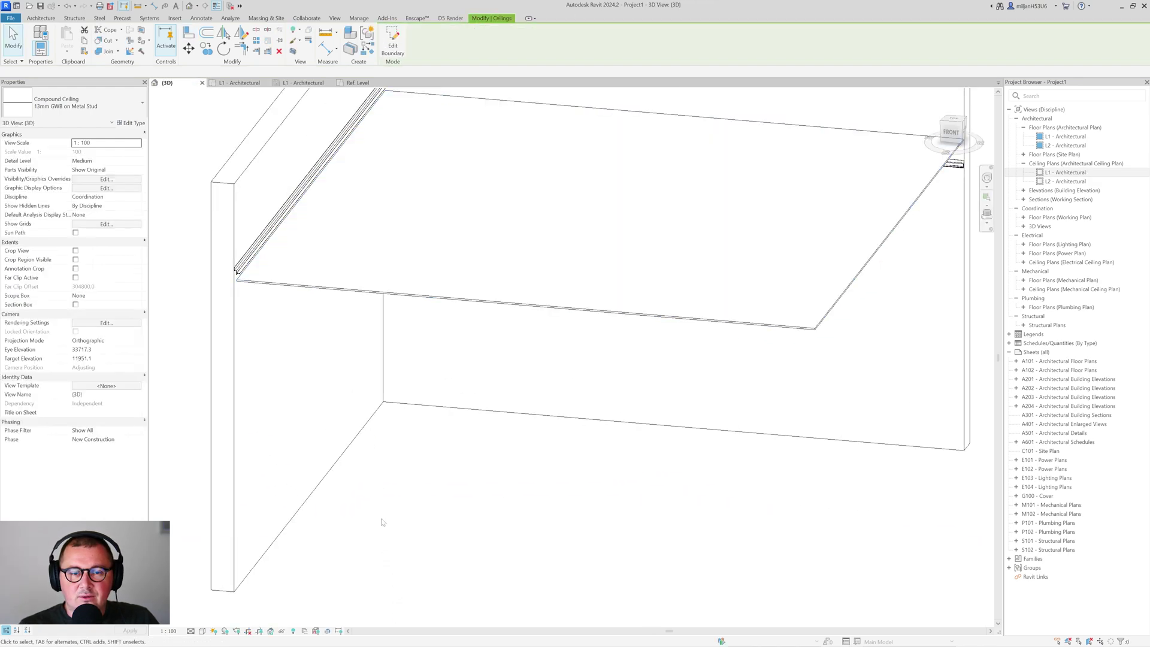
left_click(384, 522)
scroll(383, 522, "down", 3)
middle_click_drag(646, 335, 363, 288, "shift")
Set the ceiling's height offset to 2600.
left_click(681, 326)
key("Tab")
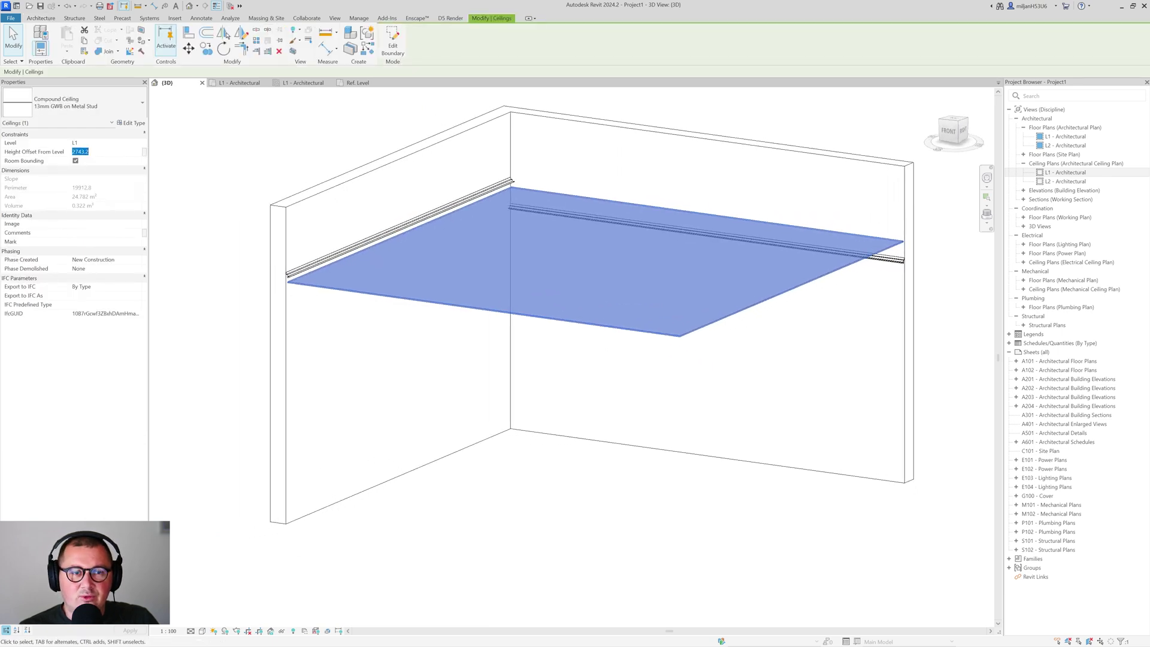
type("2600")
key("Return")
key("Escape")
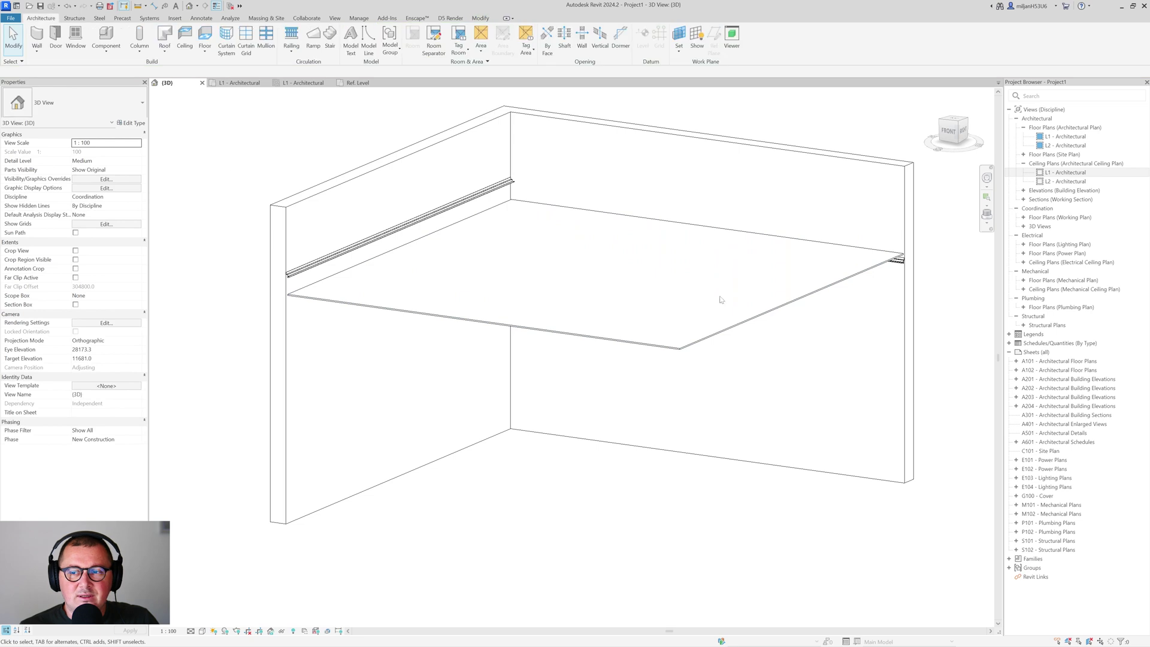
Set the right wall sweep's Offset From Level to 2600 and check it against the ceiling.
left_click(895, 262)
left_click(113, 160)
type("2600")
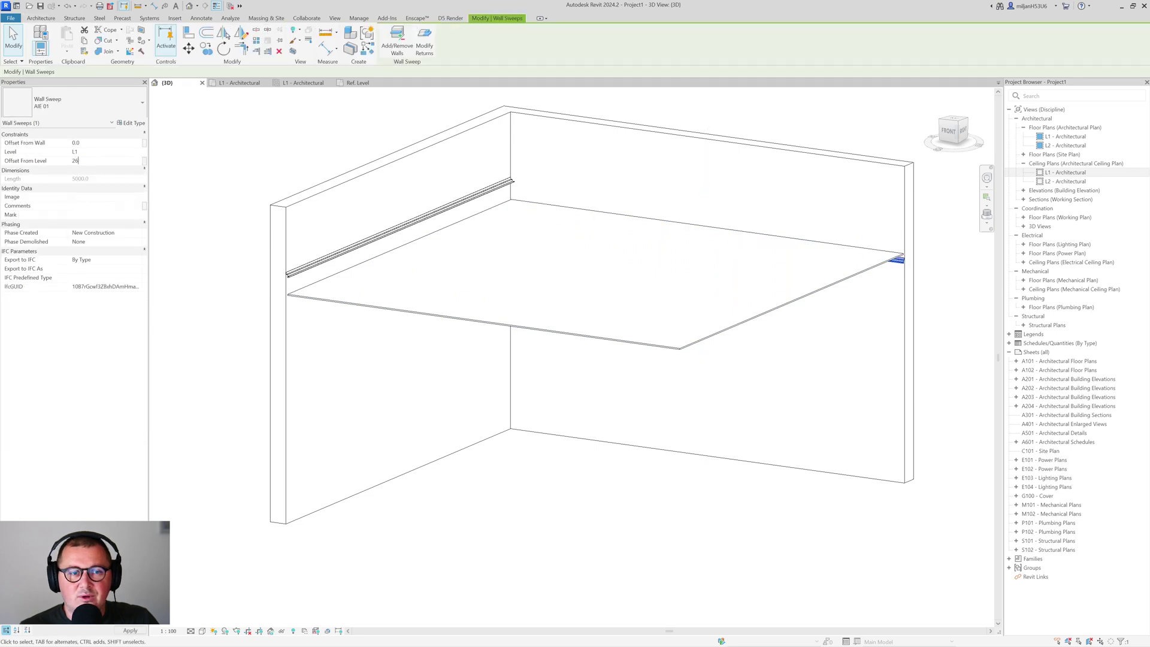
key("Return")
key("Escape")
mouse_move(798, 381)
middle_mouse_down("shift")
mouse_move(770, 386)
mouse_move(785, 374)
middle_mouse_up("shift")
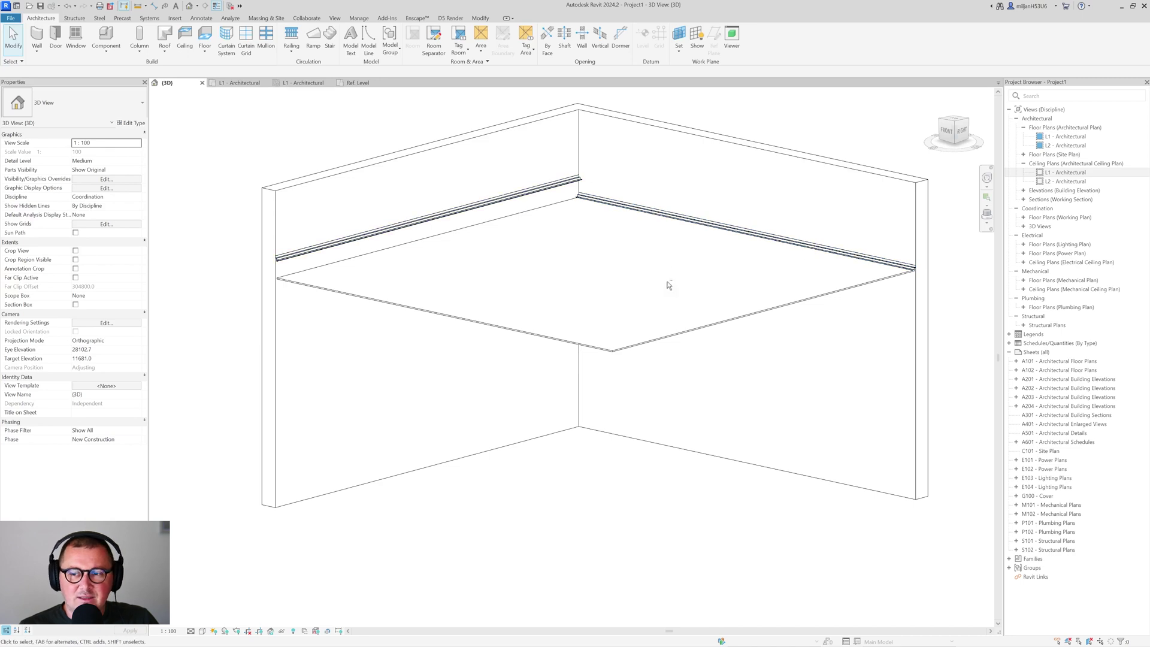
middle_click_drag(667, 285, 558, 292, "shift")
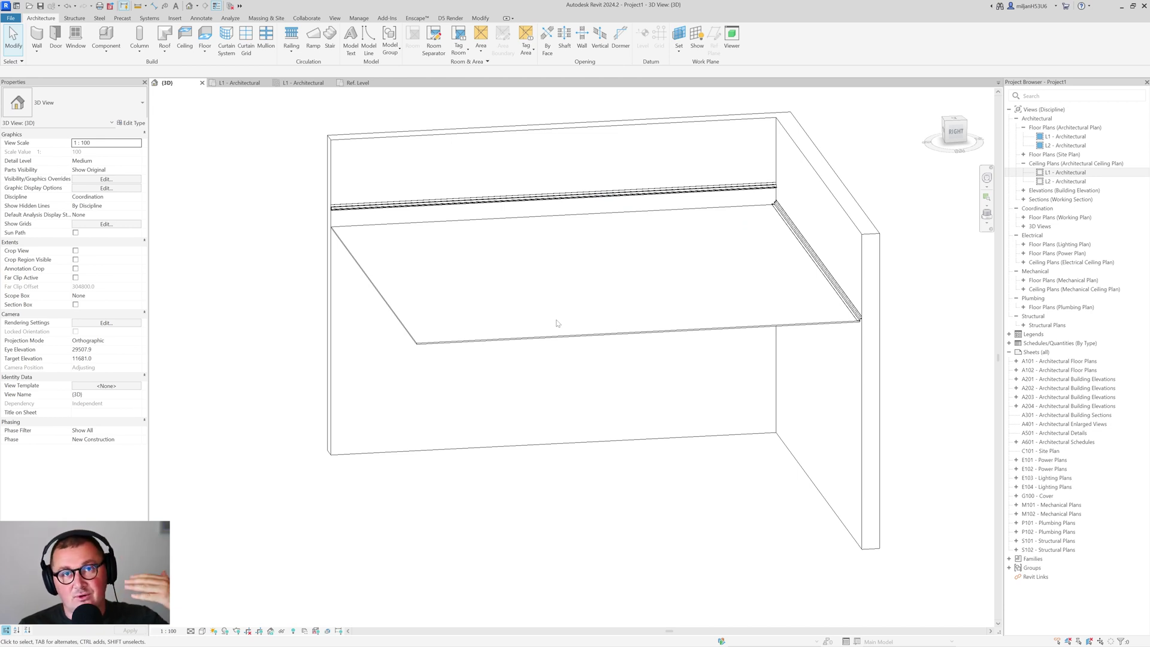
scroll(780, 330, "up", 6)
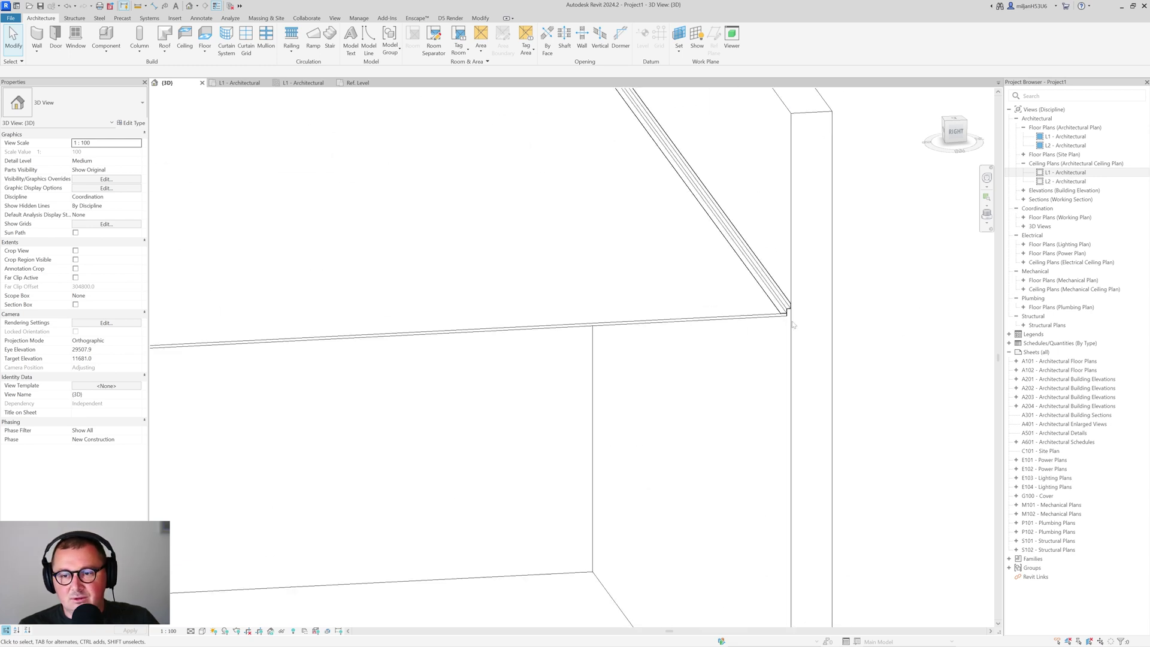
scroll(830, 322, "down", 5)
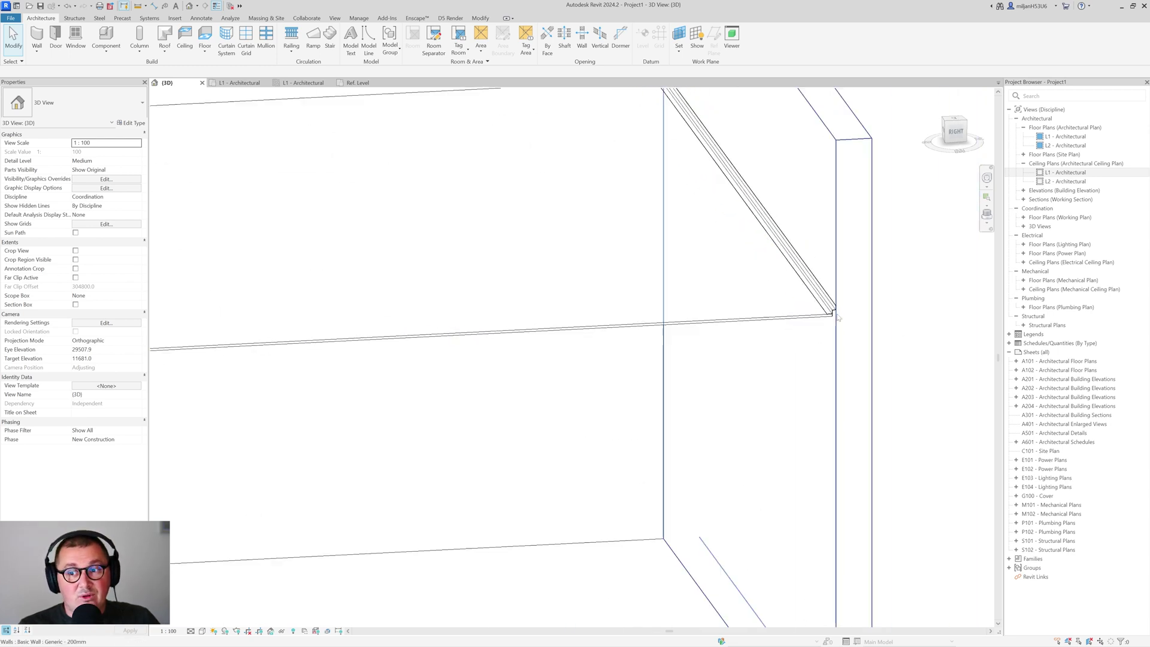
left_click(831, 315)
middle_click_drag(831, 315, 599, 359, "shift")
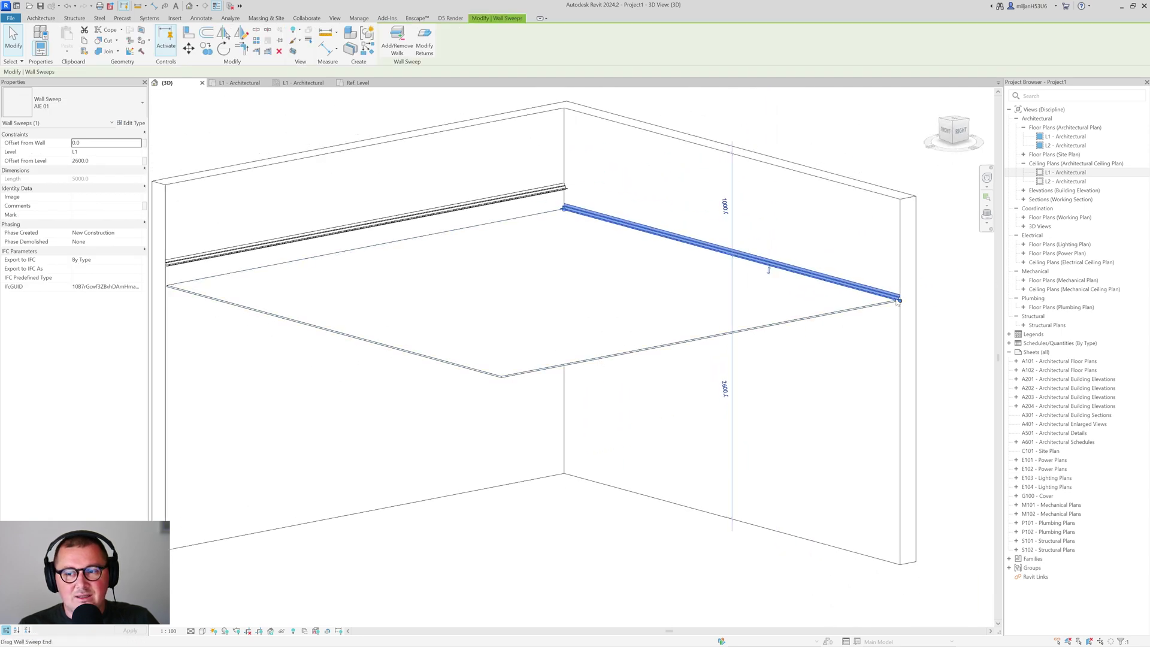
left_click(856, 311)
middle_click_drag(776, 337, 531, 364, "shift")
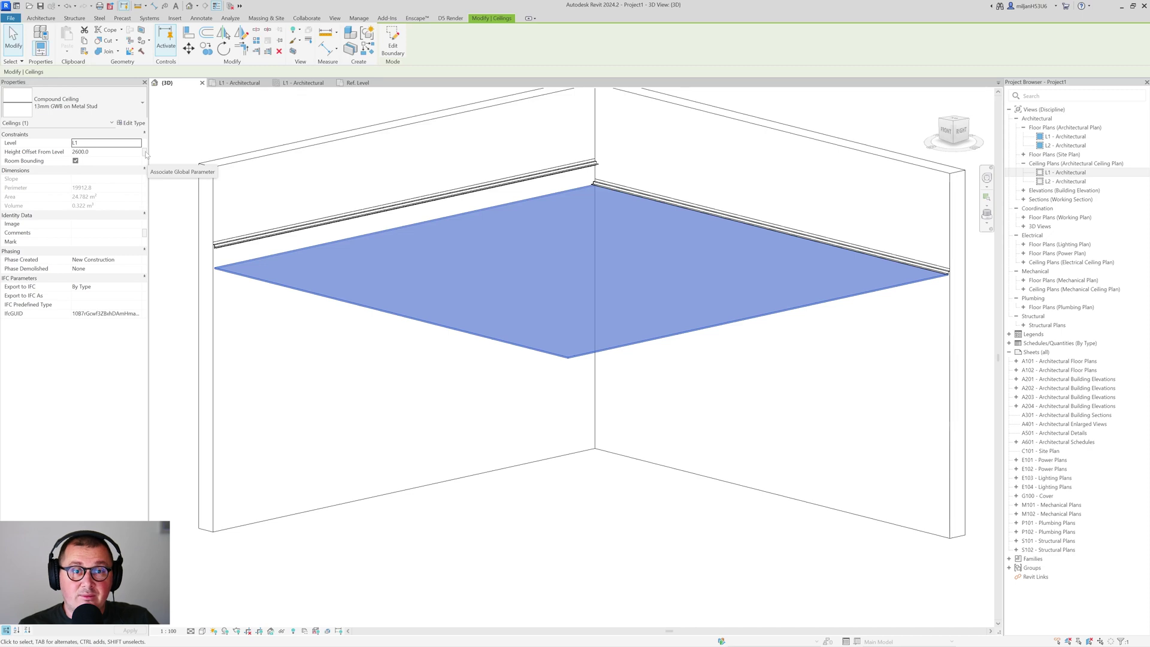
Associate the ceiling's Height Offset From Level with a new global parameter named 'Ceiling Height'.
left_click(146, 154)
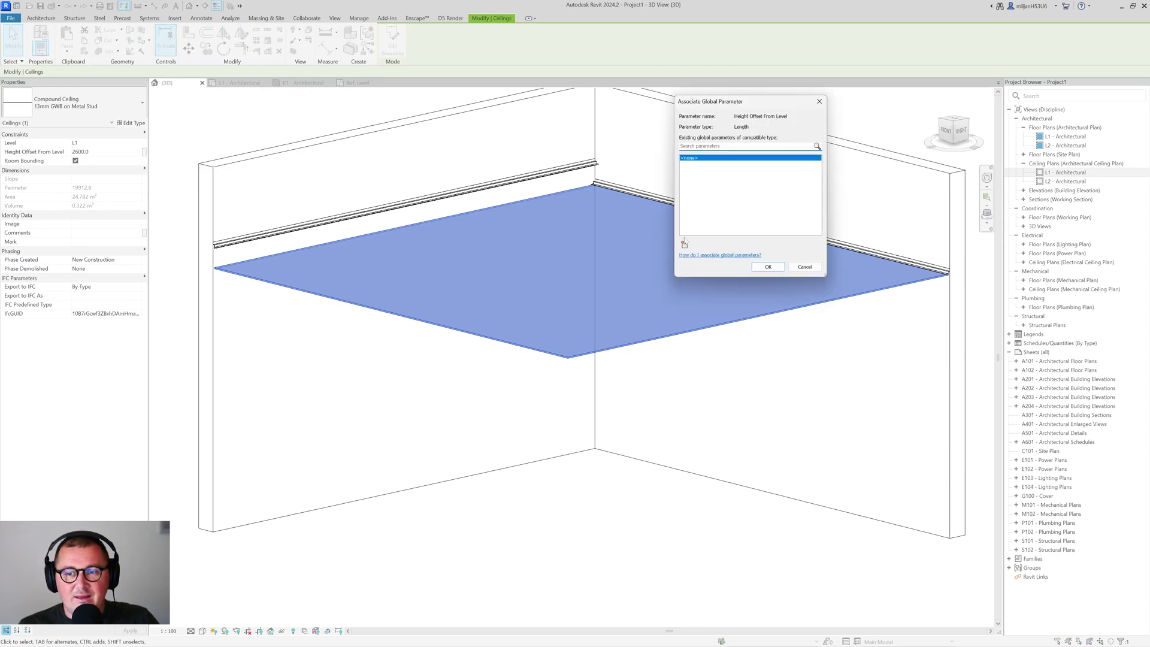
left_click(685, 244)
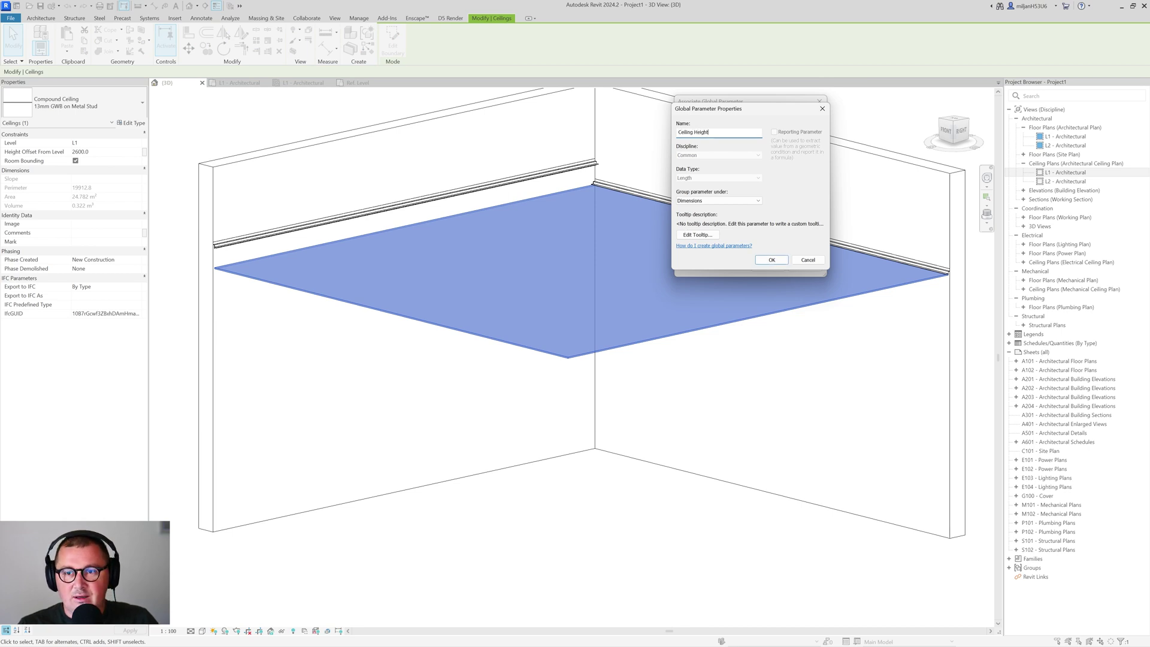
key("Return")
left_click(766, 268)
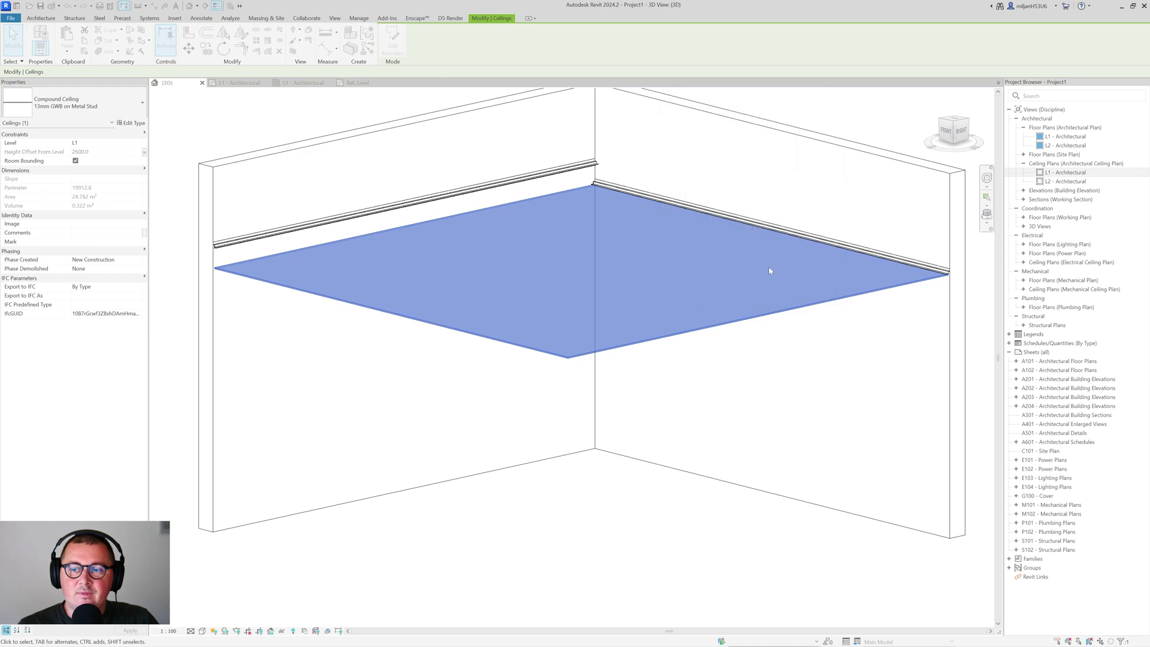
Change the Ceiling Height global parameter to 2800 and check the raised ceiling.
left_click(202, 107)
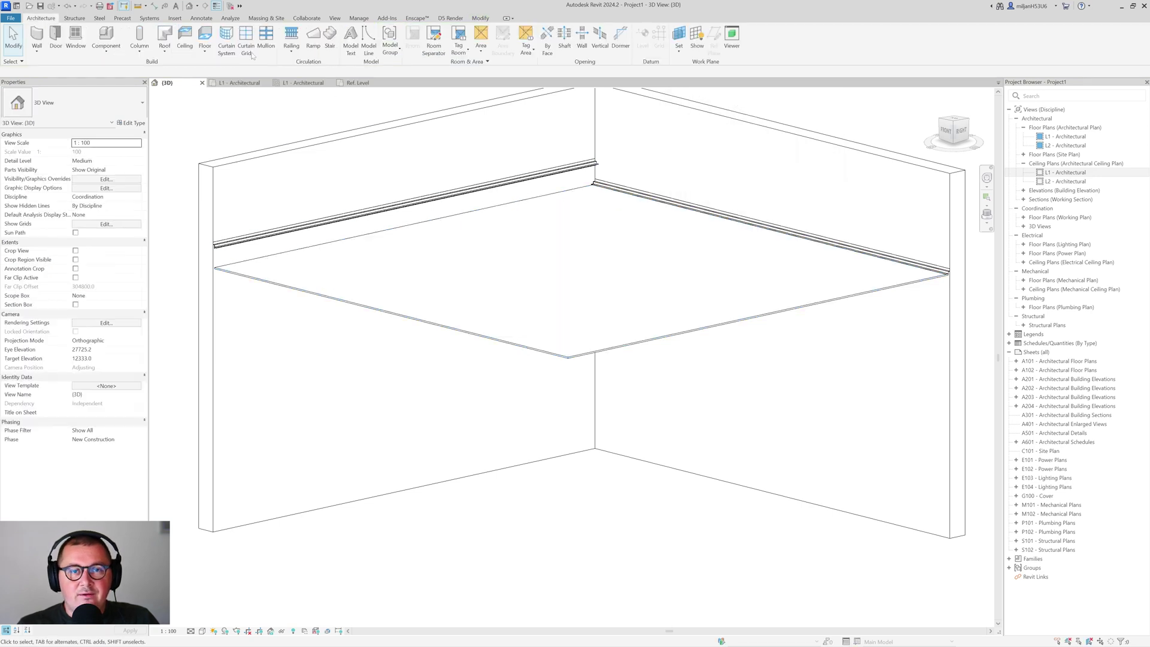
left_click(360, 20)
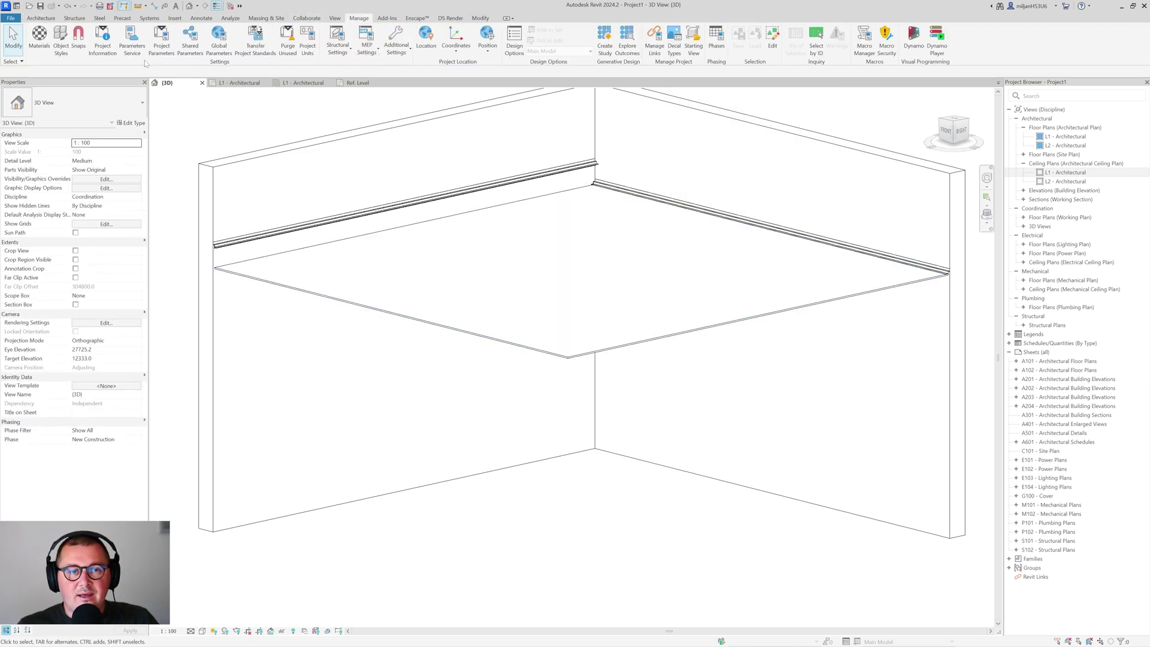
left_click(219, 48)
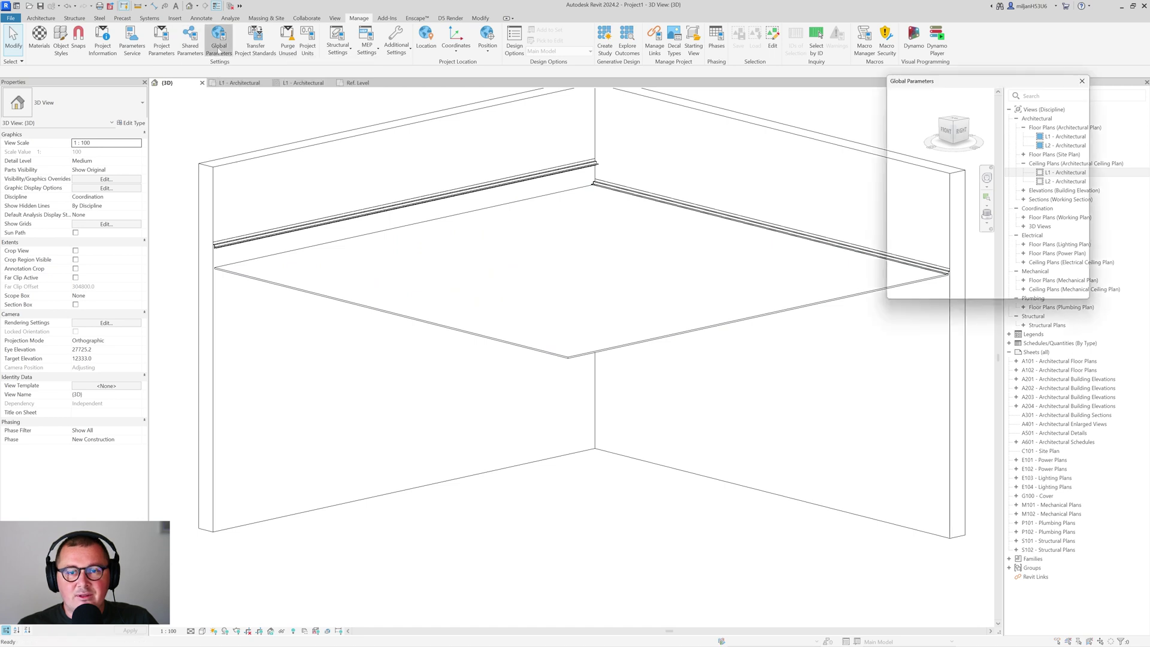
left_click(980, 133)
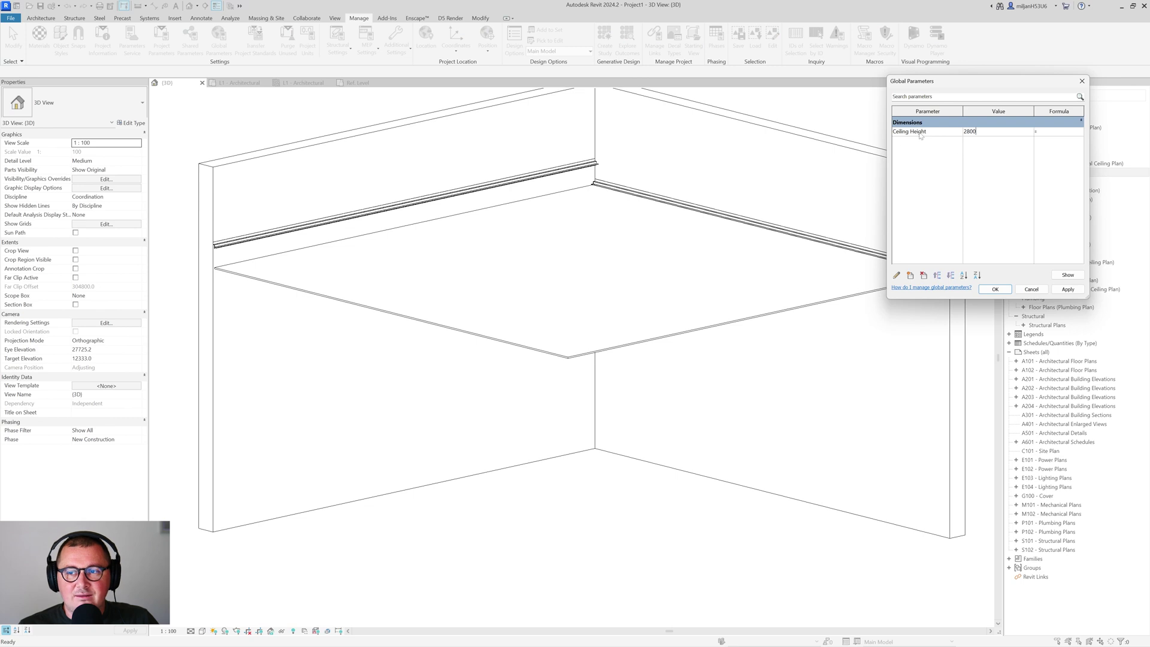
left_click(1066, 290)
left_click(994, 289)
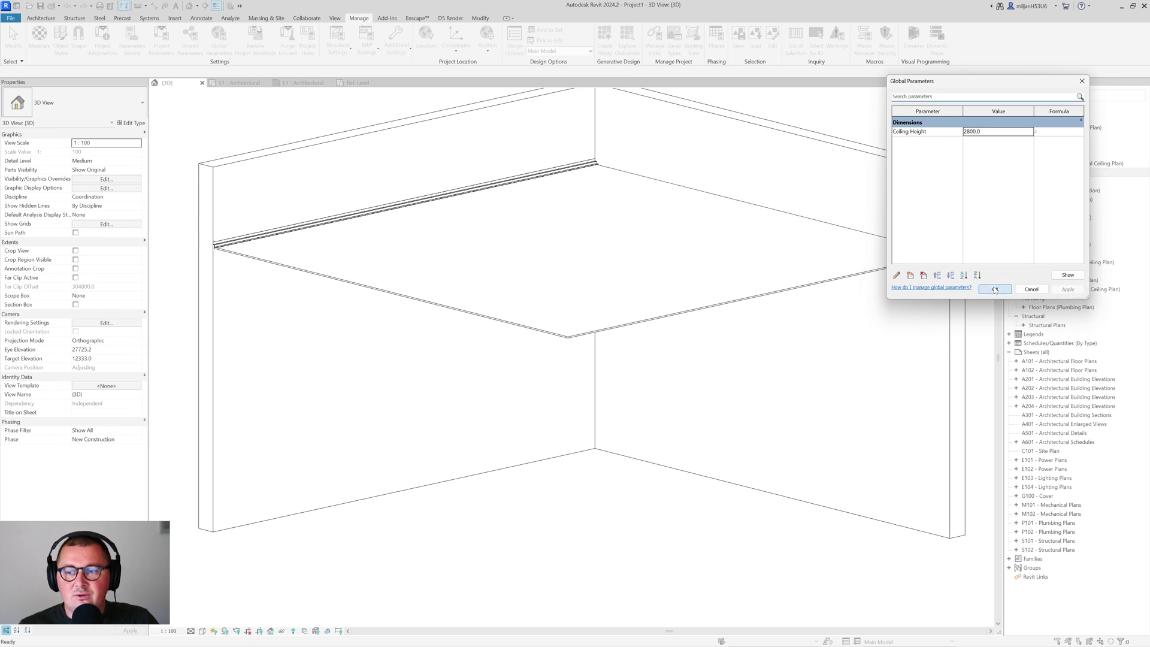
left_click(903, 268)
middle_click_drag(731, 321, 569, 375, "shift")
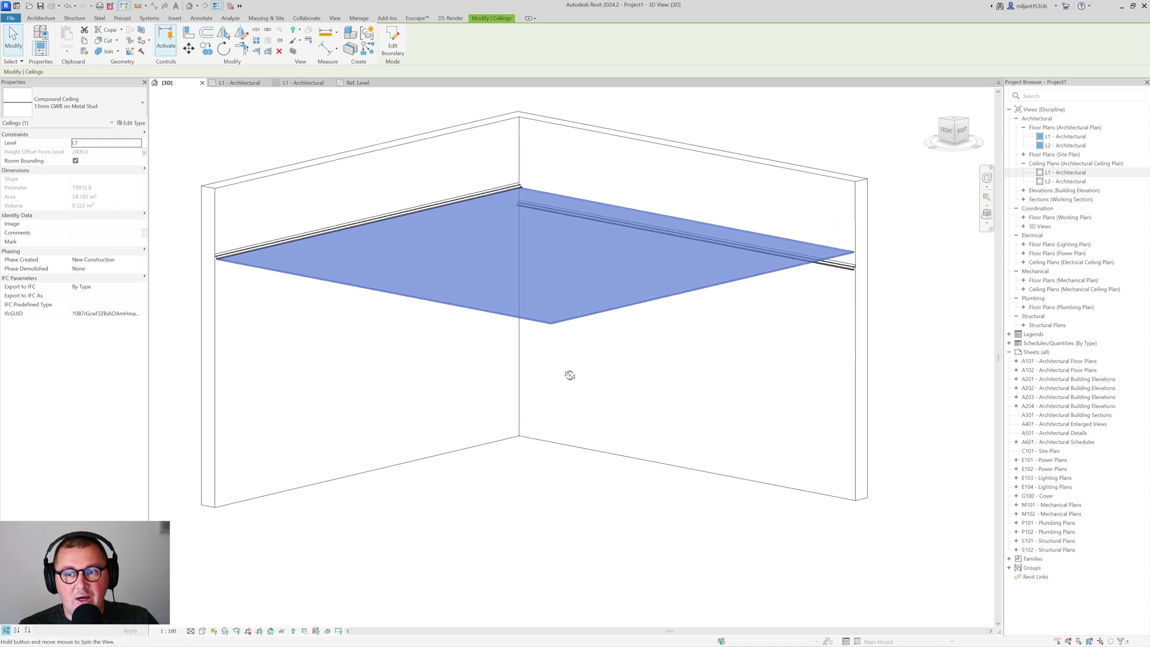
Associate the Offset From Level of both wall sweeps with the Ceiling Height parameter.
left_click(901, 313)
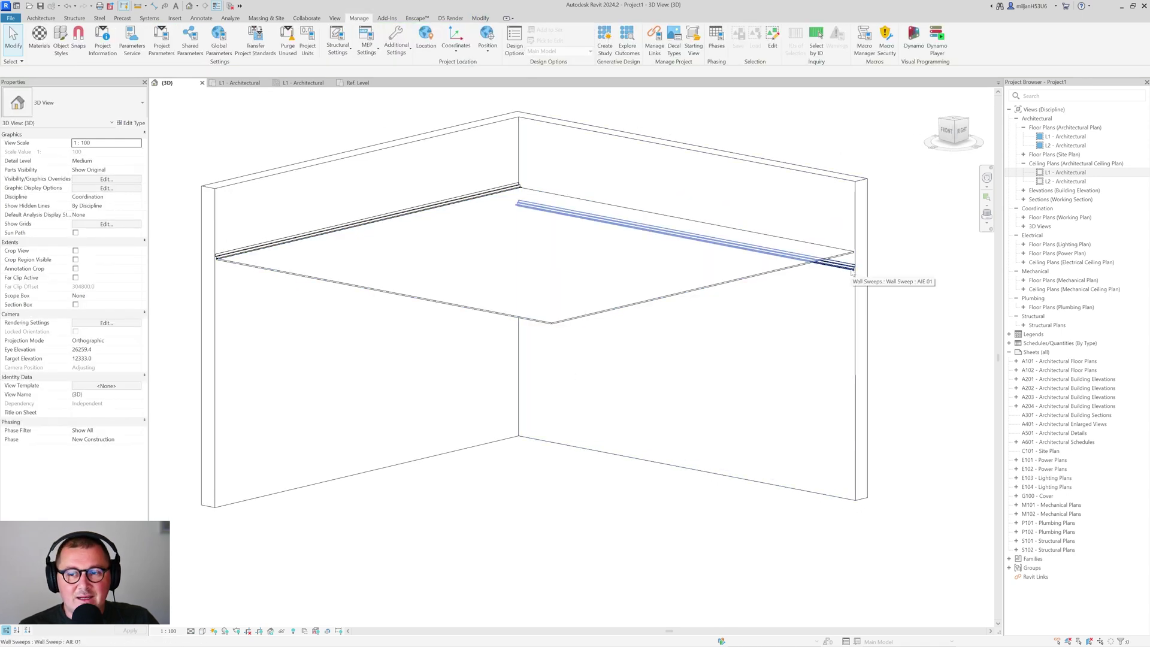
left_click(850, 268)
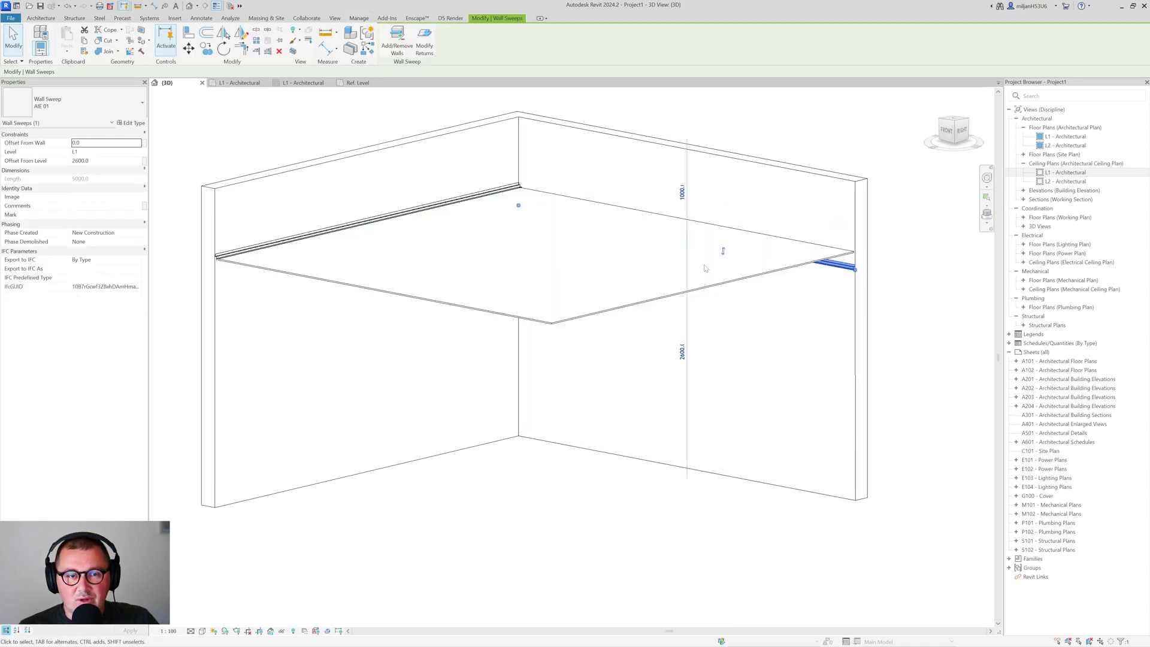
left_click(144, 161)
left_click(694, 163)
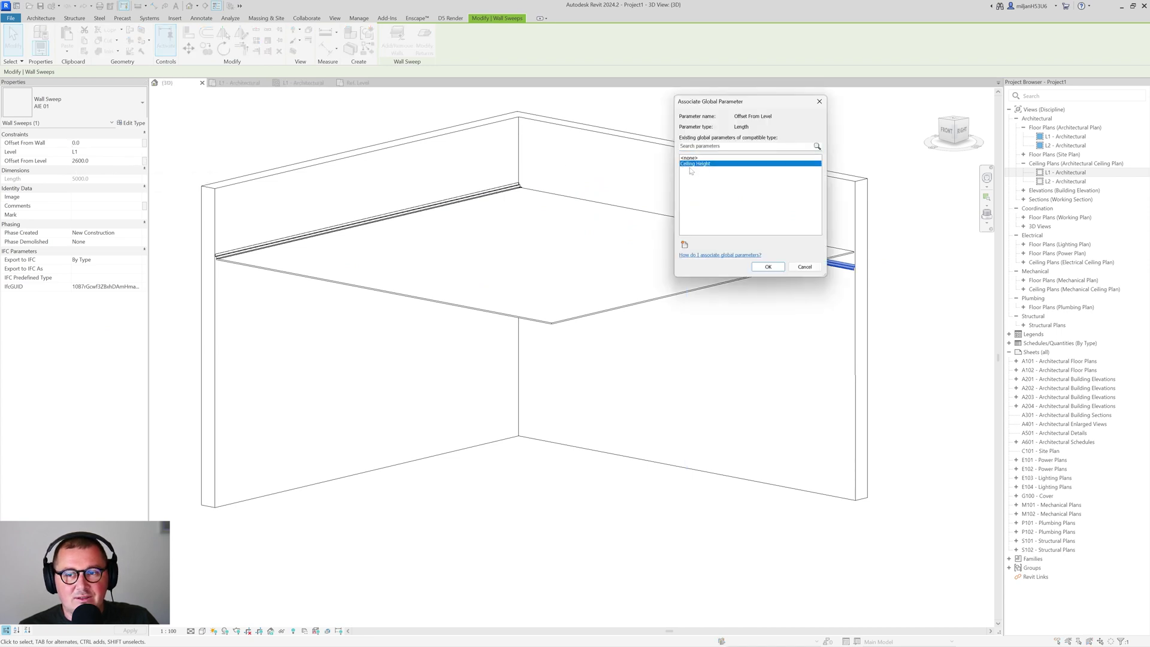
left_click(768, 266)
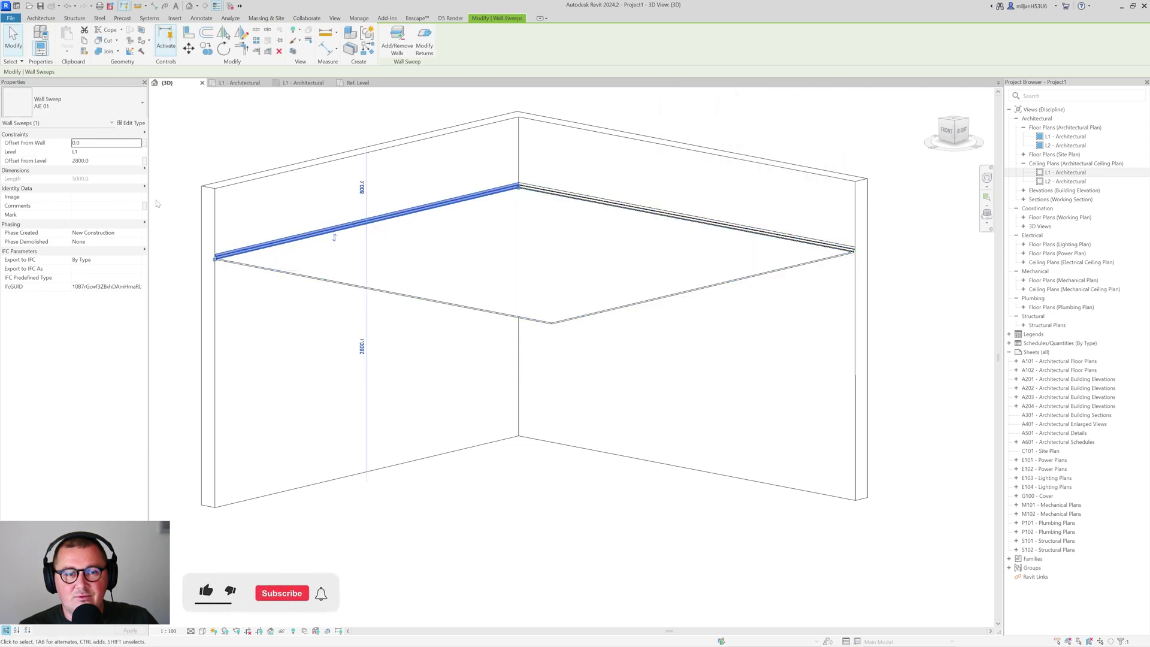
left_click(144, 161)
left_click(694, 164)
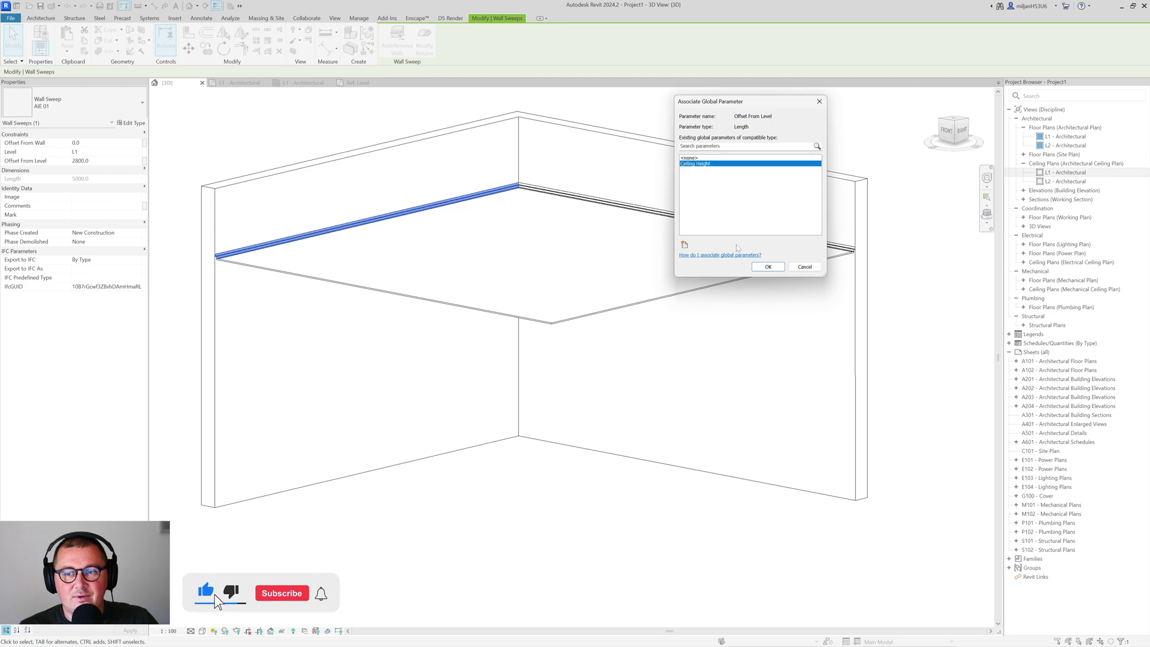
left_click(767, 267)
left_click(244, 118)
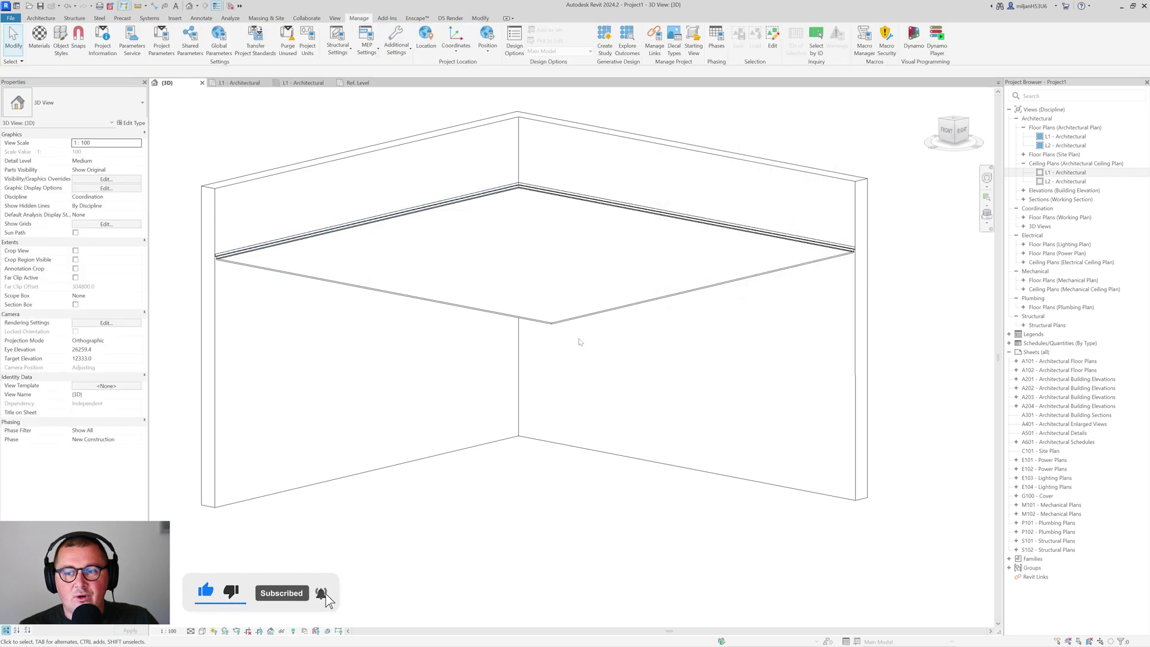
Set the Ceiling Height global parameter value to 2500.
left_click(219, 43)
left_click(982, 131)
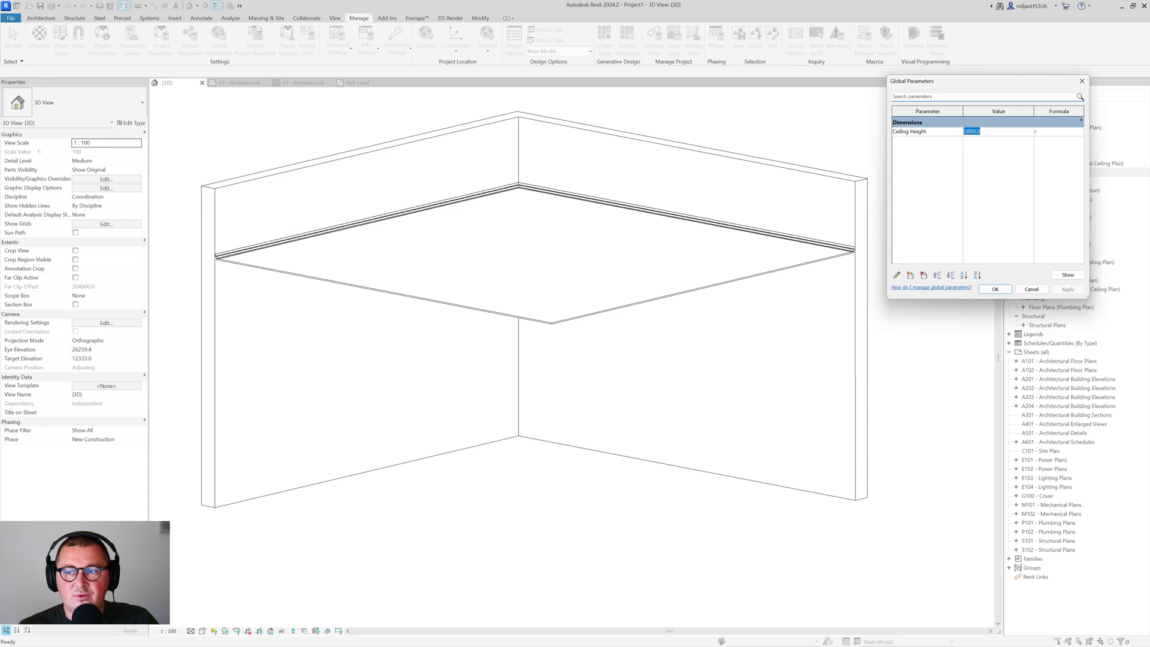
type("2")
left_click(997, 292)
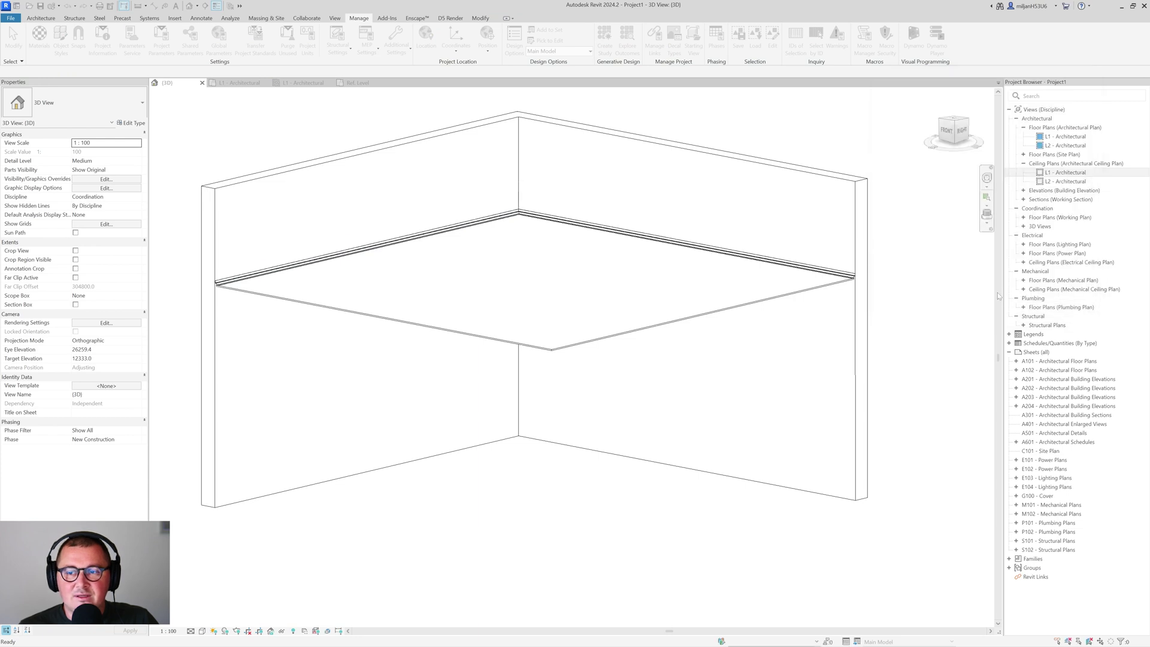